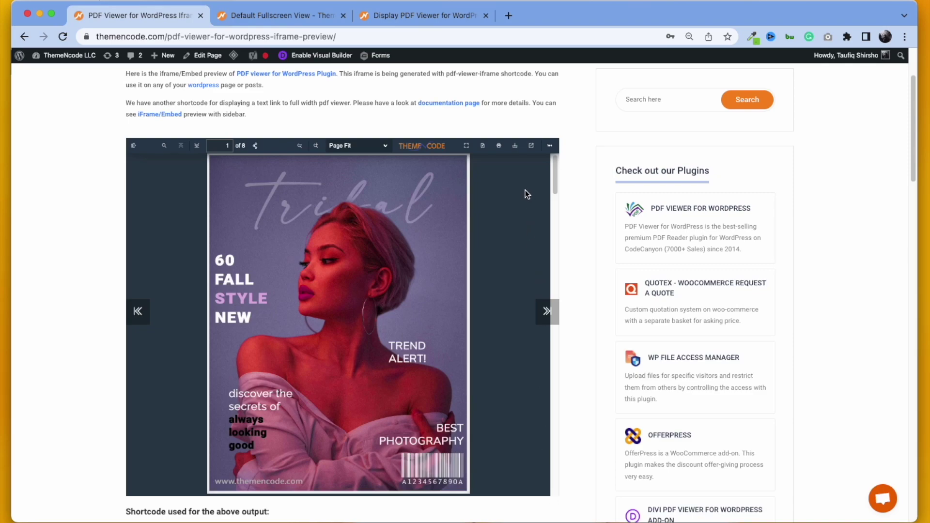
- Switch to the 'Default Fullscreen View' tab to view the fashion magazine PDF fullscreen
left_click(280, 15)
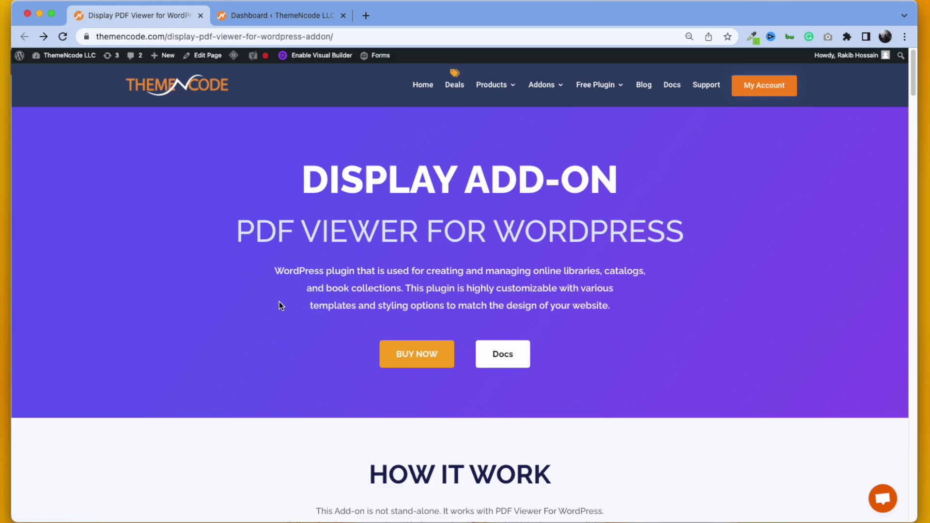
- Buy the $17 single-site annual Display add-on plan from the Pricing Plan section
scroll(441, 354, "down", 5)
scroll(441, 354, "down", 15)
scroll(441, 354, "down", 6)
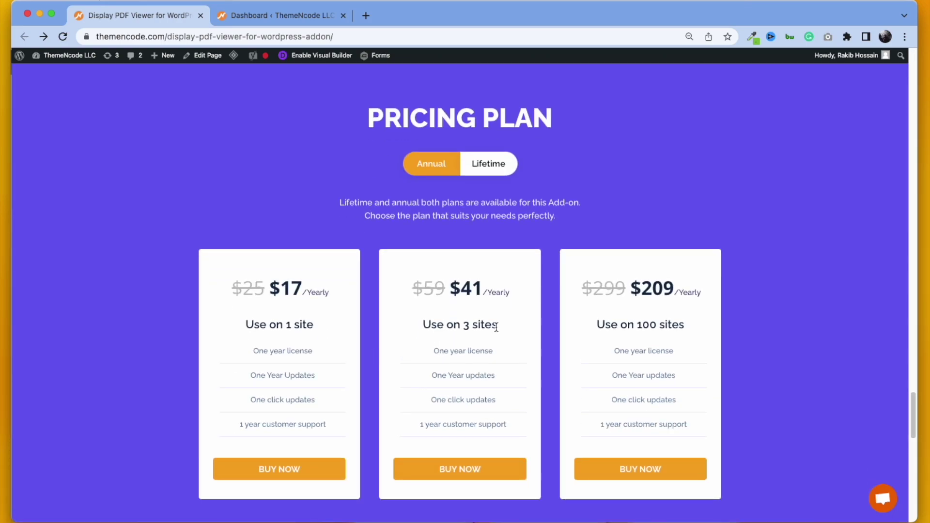
left_click(295, 471)
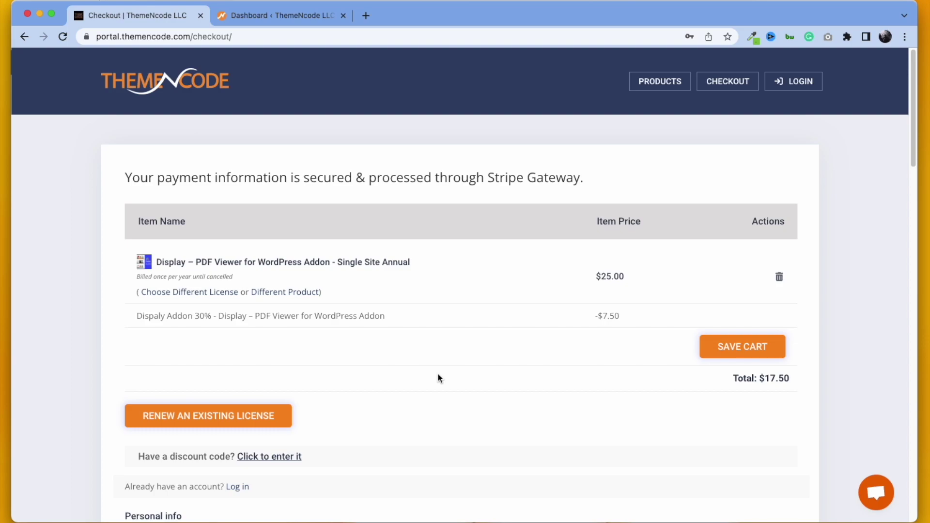
- Review the checkout's personal, account and billing details, attempt PURCHASE, then return to the WordPress dashboard
scroll(443, 377, "down", 1)
scroll(443, 377, "down", 4)
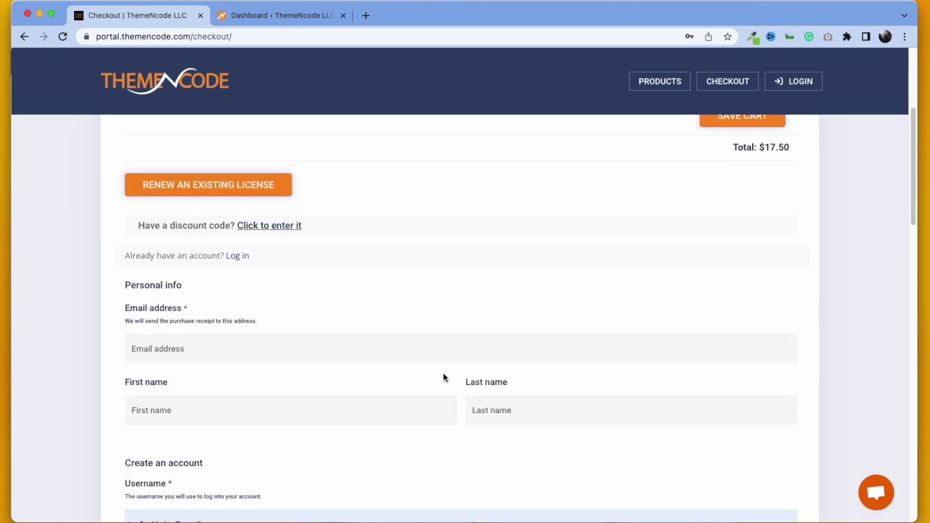
scroll(443, 377, "down", 1)
scroll(444, 377, "down", 2)
scroll(444, 377, "down", 3)
scroll(443, 377, "down", 5)
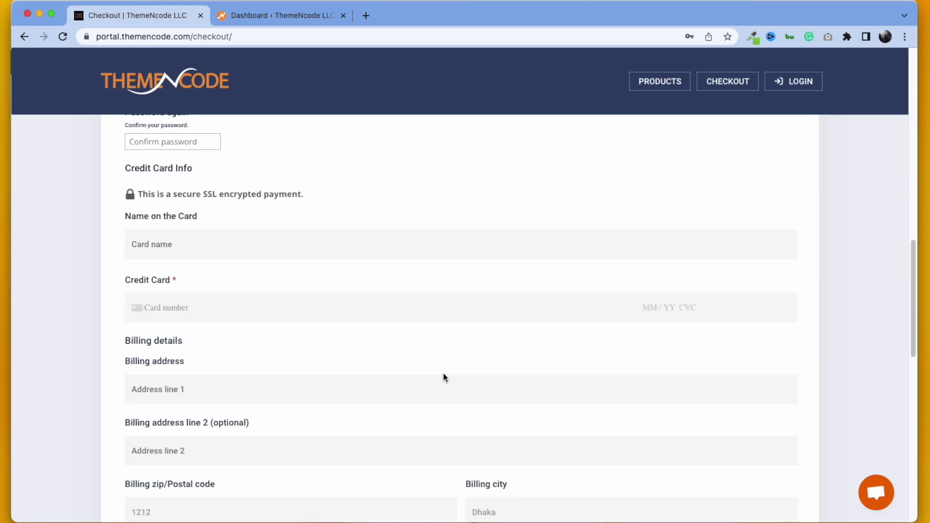
scroll(444, 377, "down", 8)
scroll(443, 373, "down", 1)
scroll(483, 251, "up", 1)
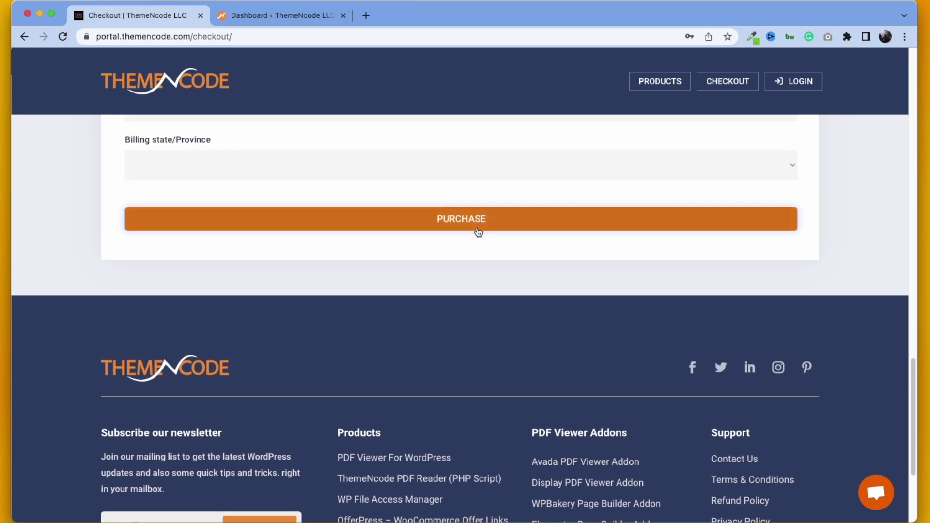
left_click(476, 231)
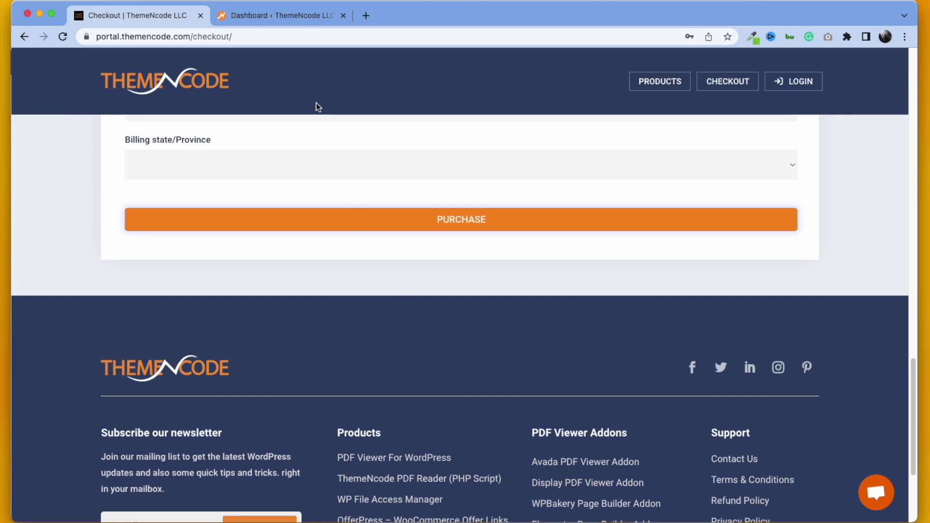
left_click(277, 21)
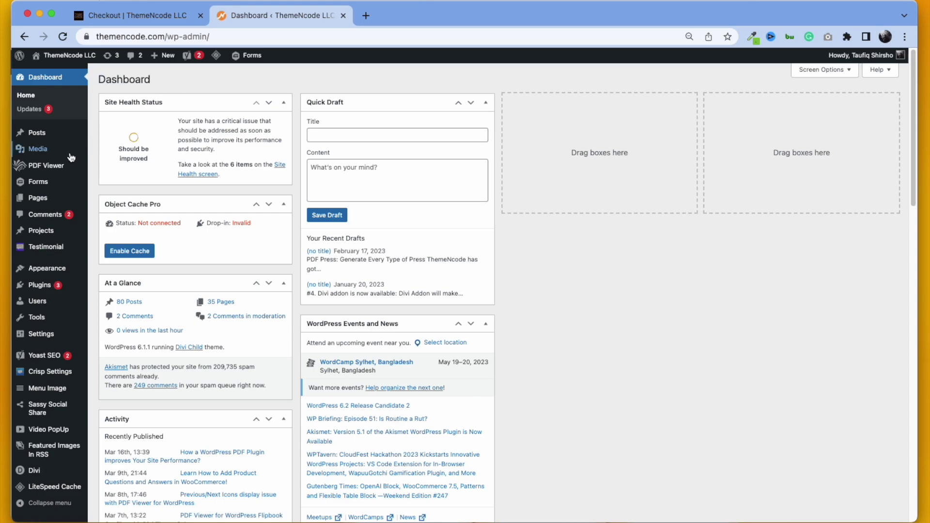
mouse_move(45, 166)
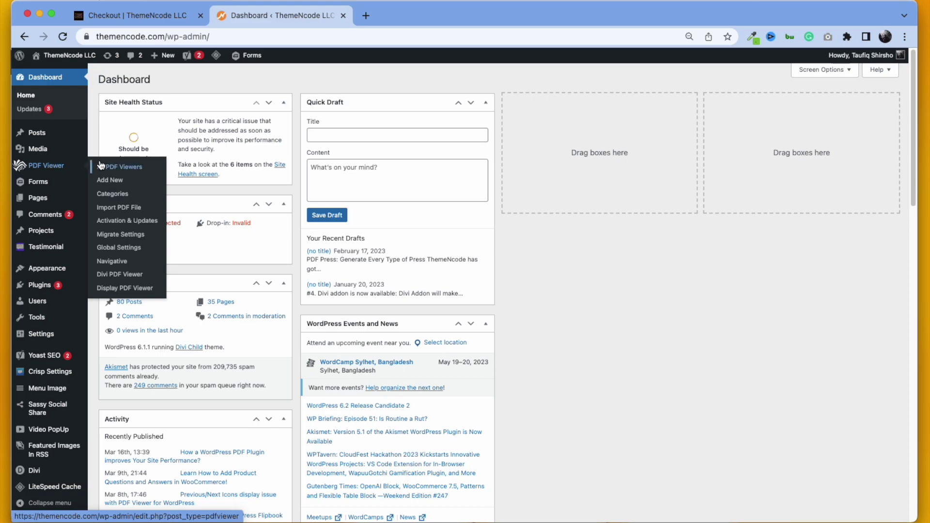
- Add a new PDF viewer titled 'Display Add-on Test PDF'
left_click(103, 180)
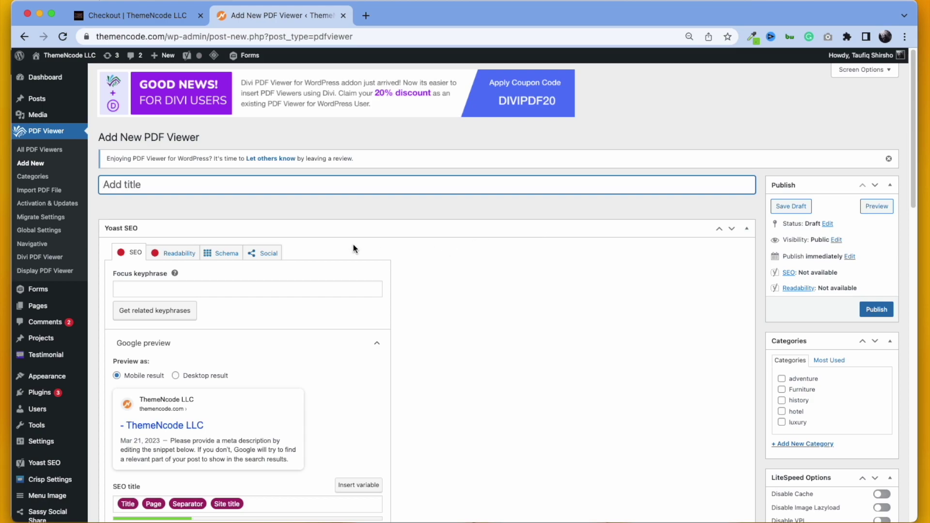
left_click(324, 190)
type("Dispp")
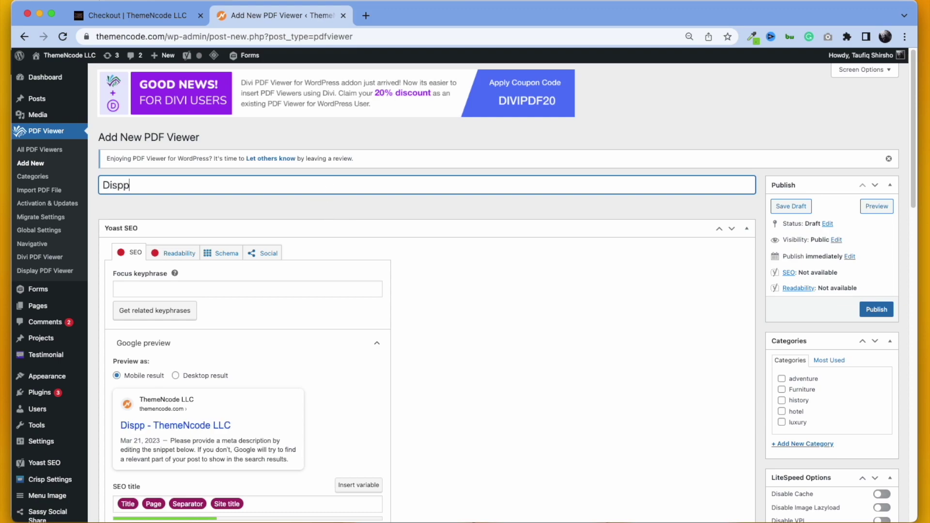
key("BackSpace")
type("lay Add-on Tes")
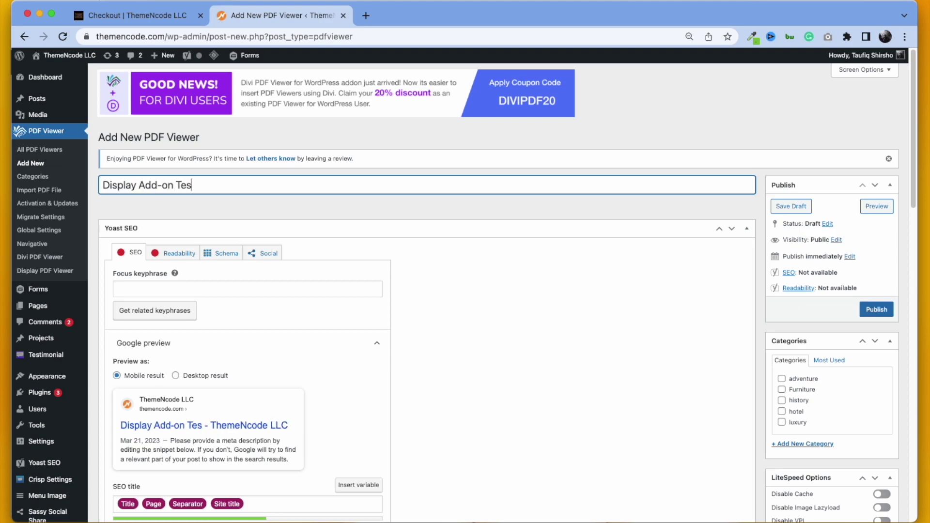
type("t PDF")
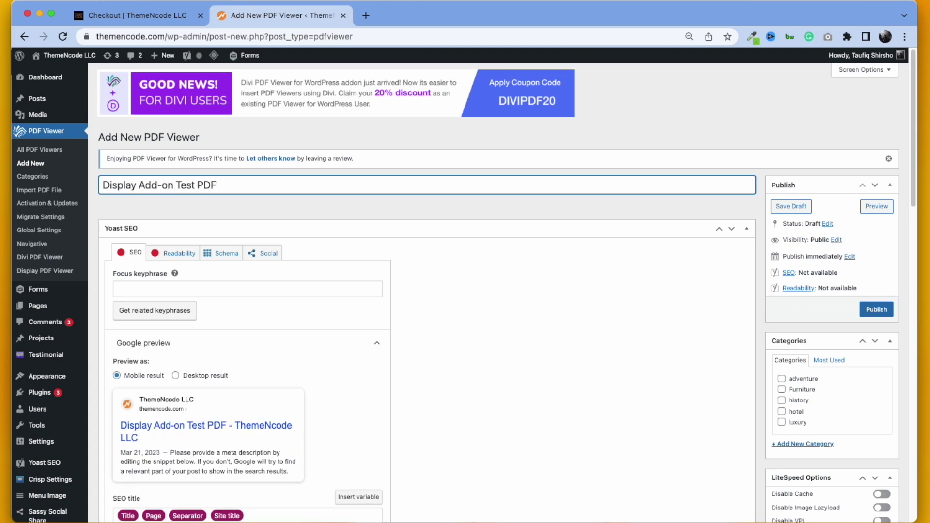
- Move down to the PDF Viewer Settings and select the PDF File field
scroll(556, 310, "down", 1)
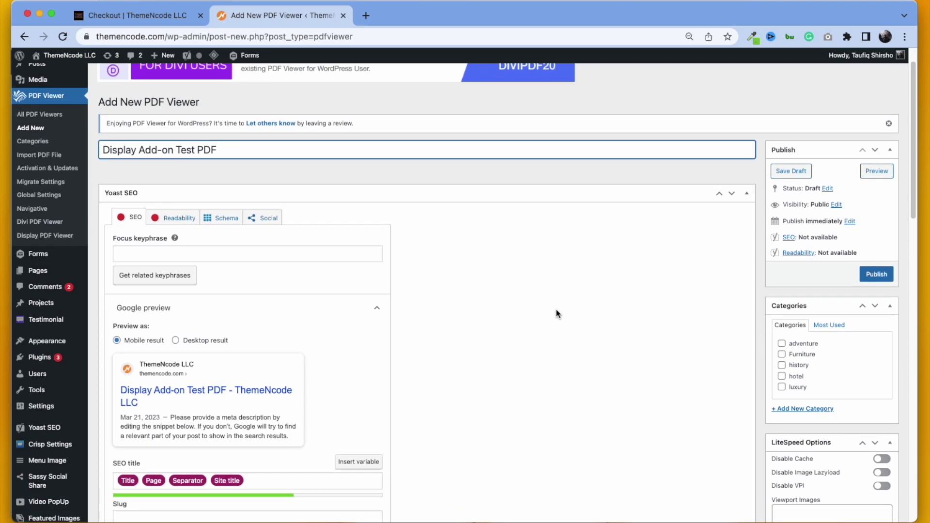
scroll(556, 310, "down", 1)
scroll(556, 310, "down", 4)
scroll(556, 312, "down", 3)
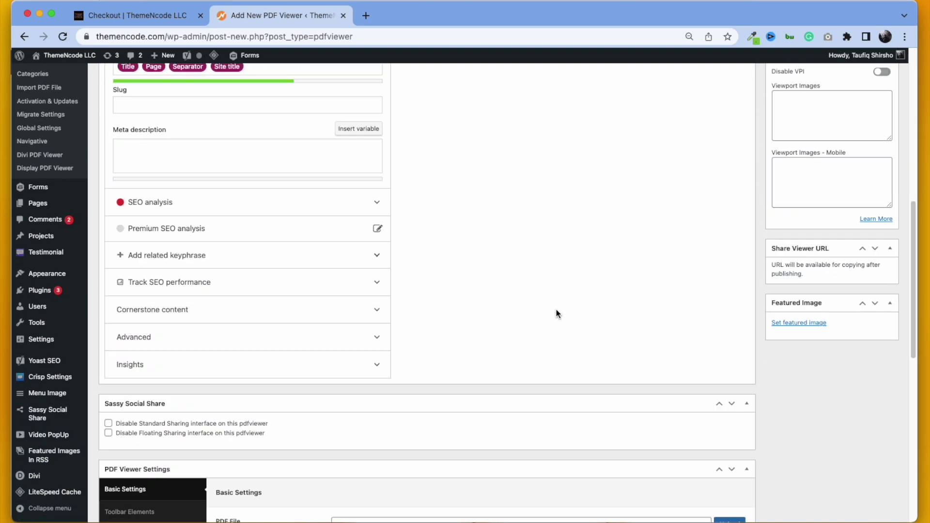
scroll(556, 313, "down", 5)
left_click(543, 196)
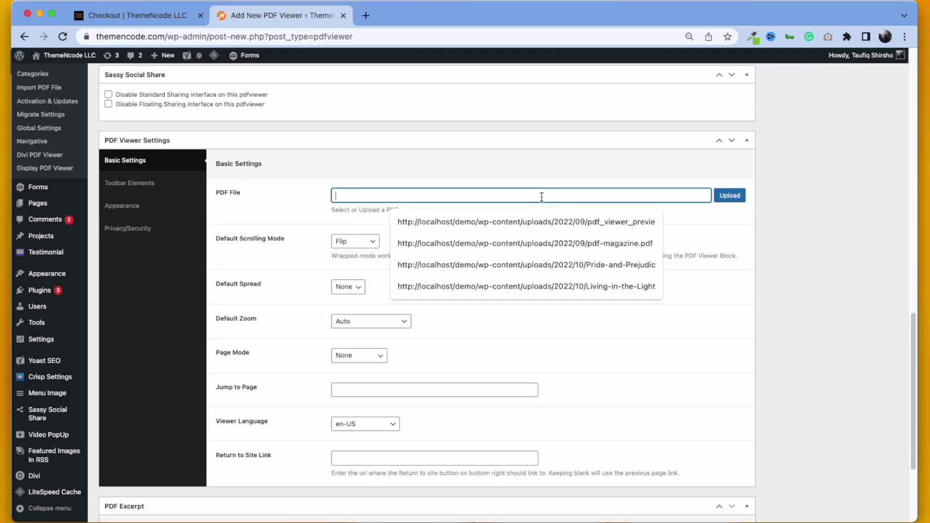
- Attach Fillable.pdf from the media library as the viewer's PDF file
left_click(729, 196)
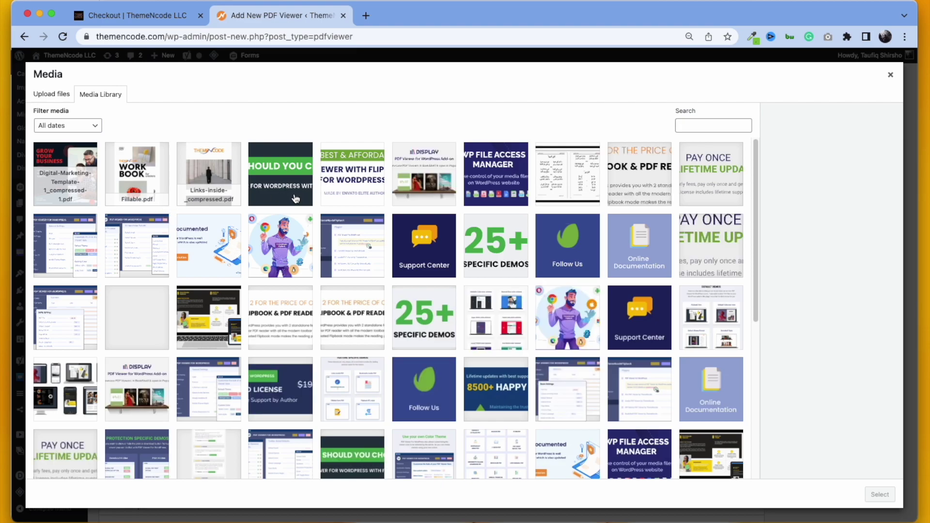
left_click(131, 191)
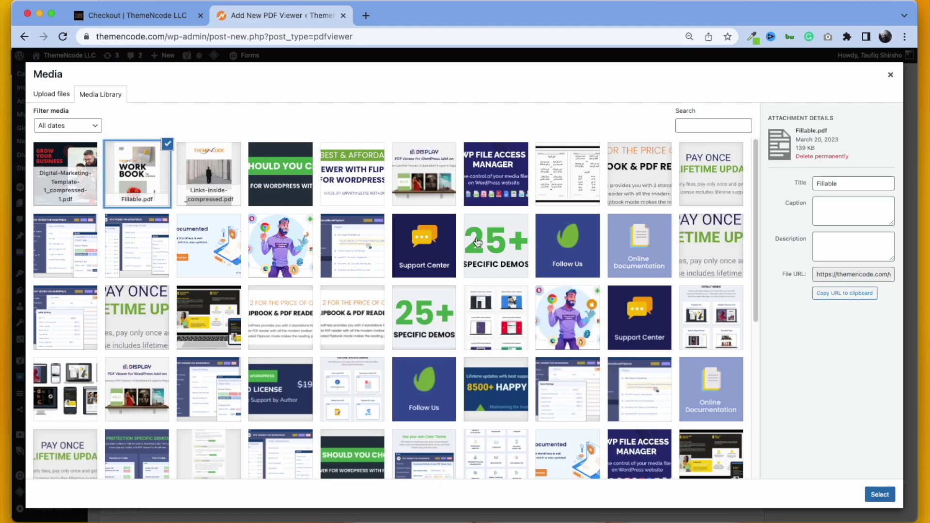
left_click(879, 494)
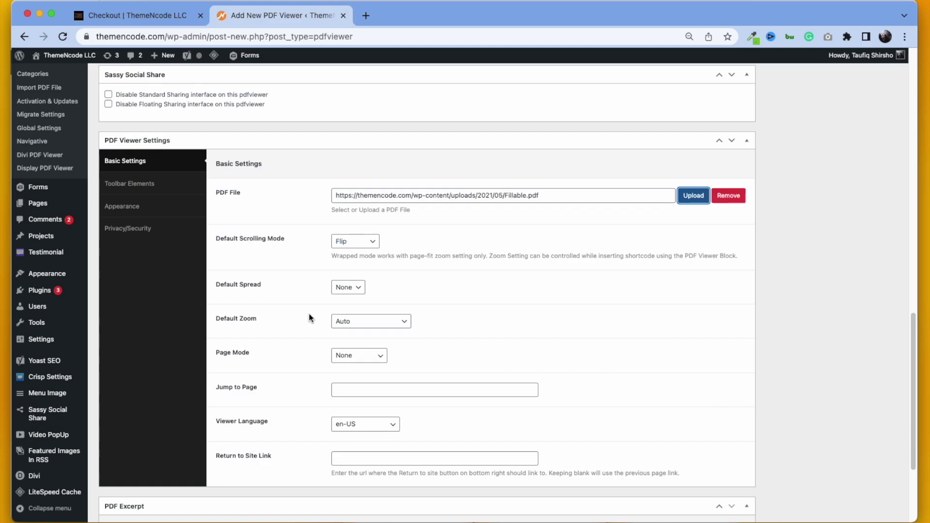
- Set the 'display' image as the viewer's featured image
scroll(313, 319, "up", 5)
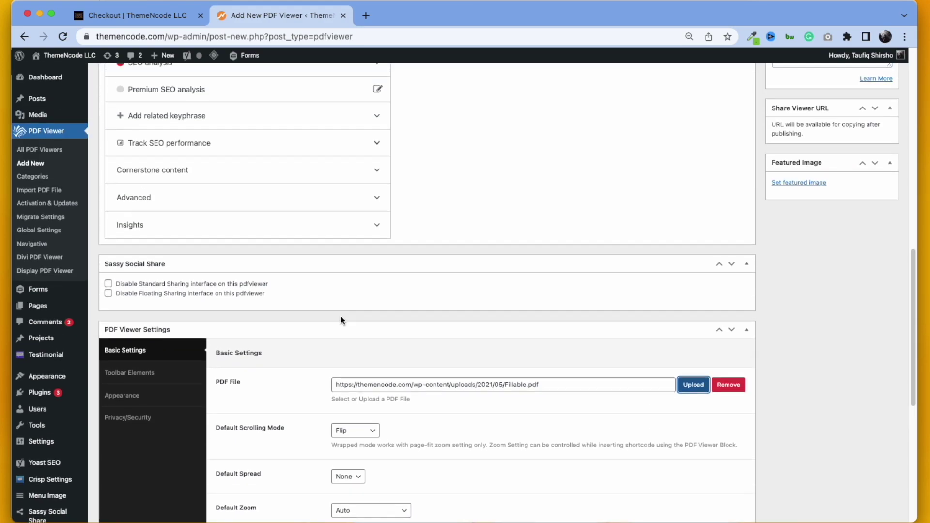
left_click(795, 184)
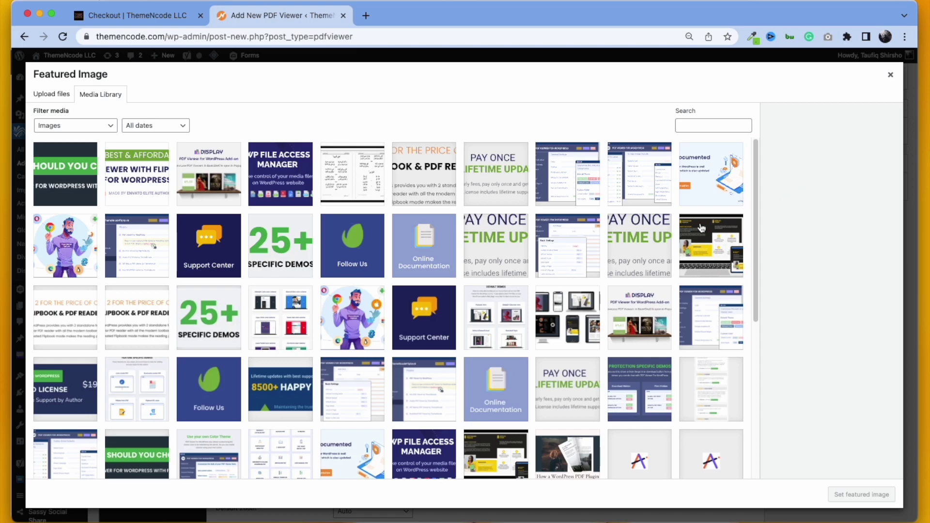
scroll(441, 271, "down", 3)
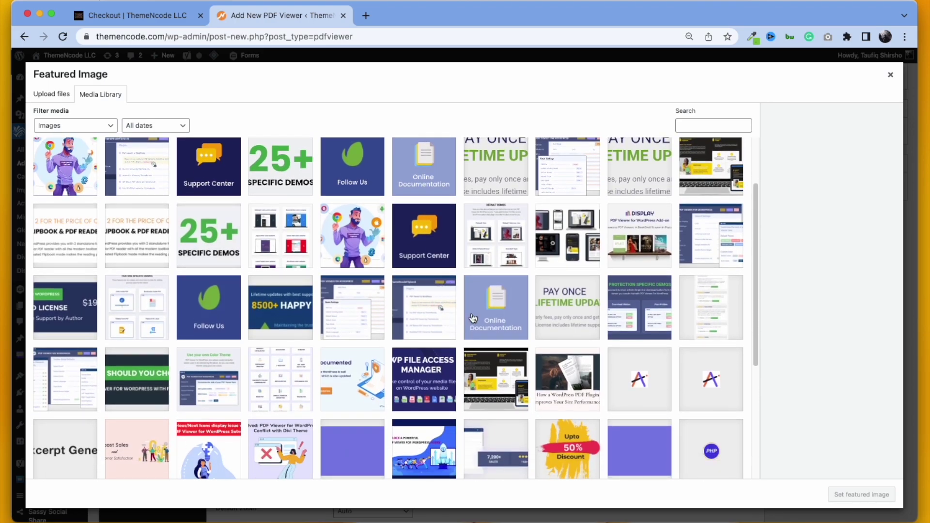
scroll(438, 315, "up", 1)
scroll(434, 310, "up", 3)
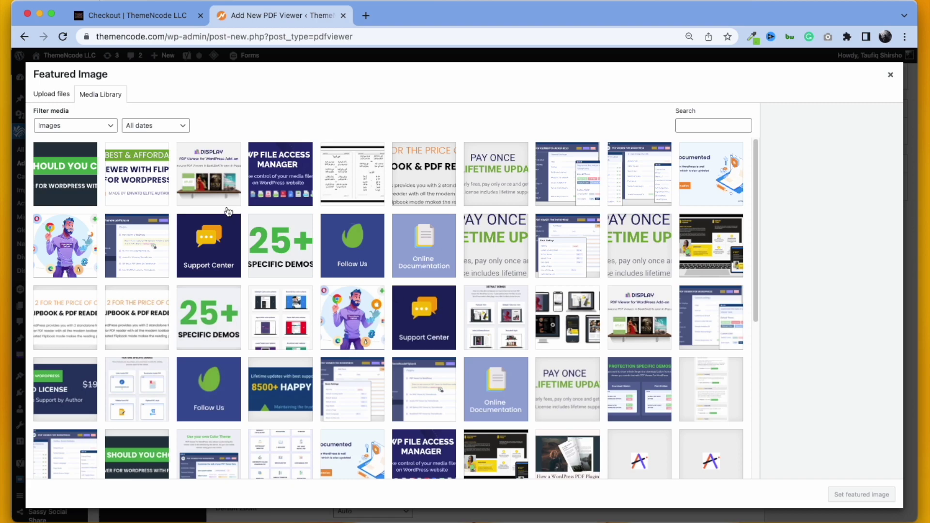
left_click(210, 196)
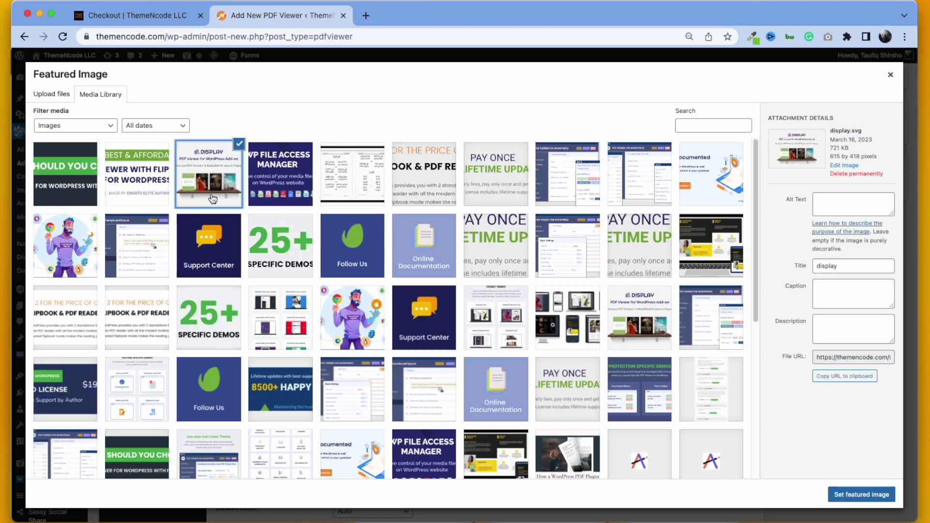
left_click(861, 496)
- Move down to the excerpt box to begin the list-view short description
scroll(571, 365, "down", 2)
scroll(571, 364, "down", 5)
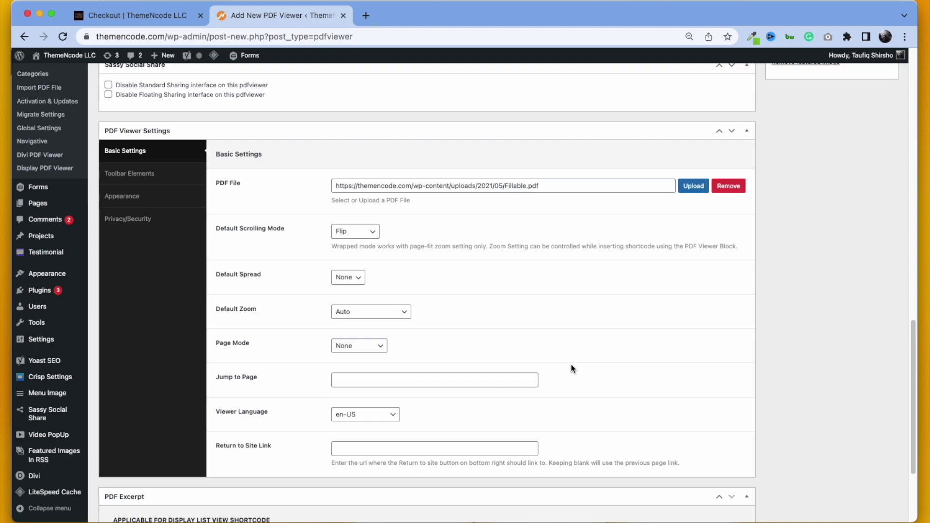
scroll(571, 364, "down", 3)
scroll(571, 365, "down", 1)
left_click(433, 436)
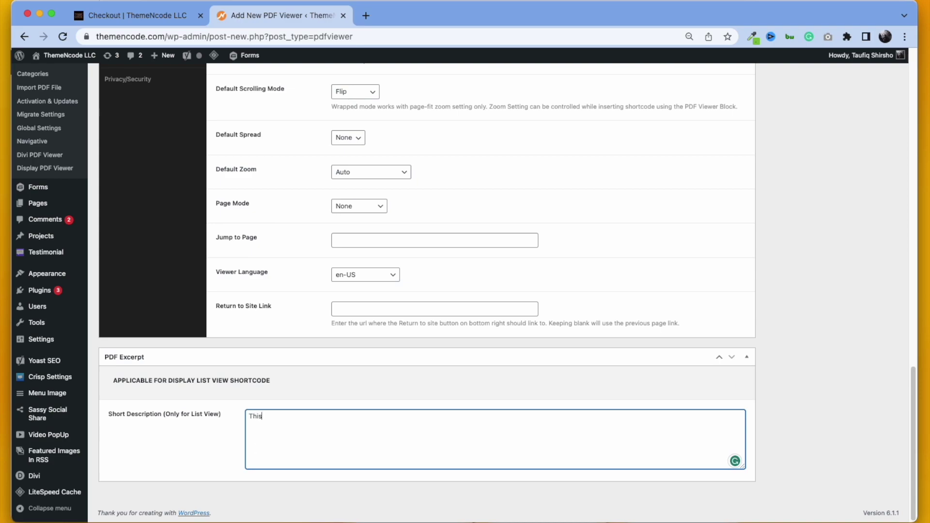
- Finish the demo excerpt description and publish the 'Display Add-on Test PDF' viewer
type(" is a demo description for Display PDF Vi")
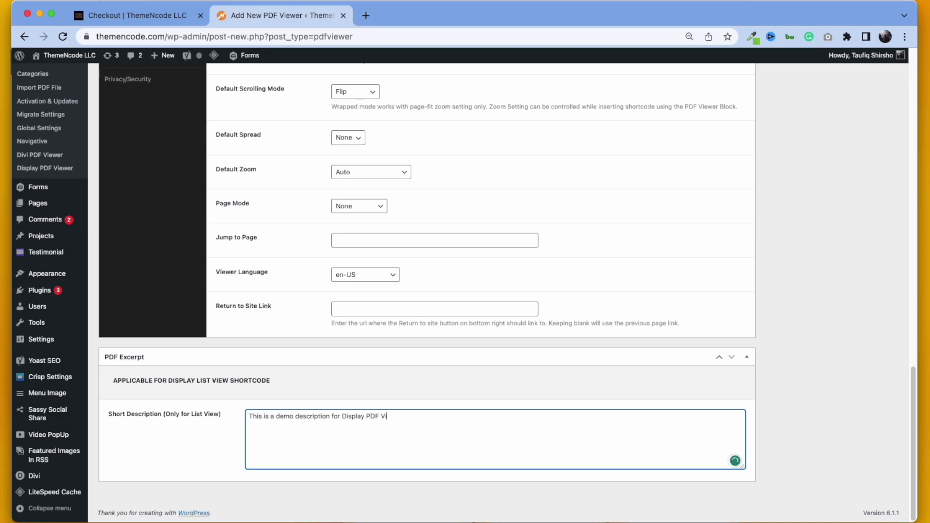
type("ewer For WordPress addon. This description will work as the excerpt")
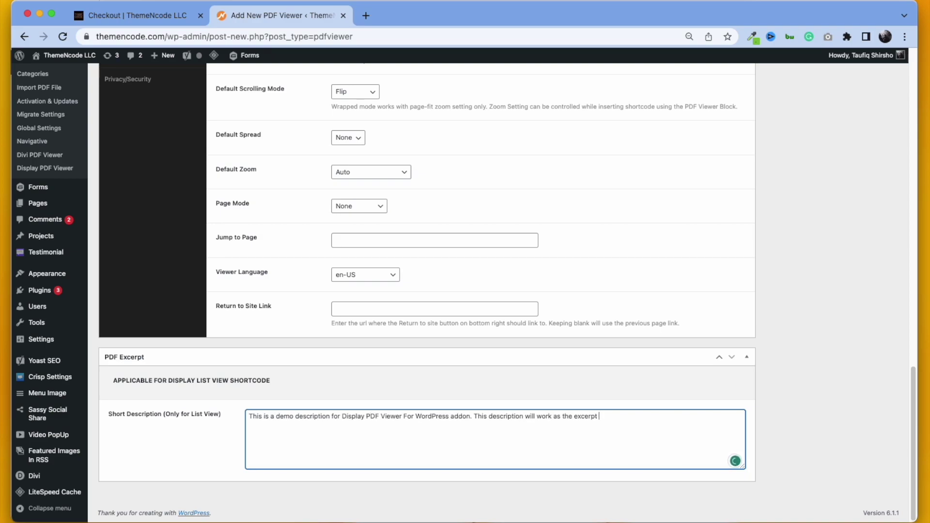
type(" of this PDF")
scroll(472, 439, "up", 4)
scroll(564, 403, "up", 5)
scroll(620, 356, "up", 10)
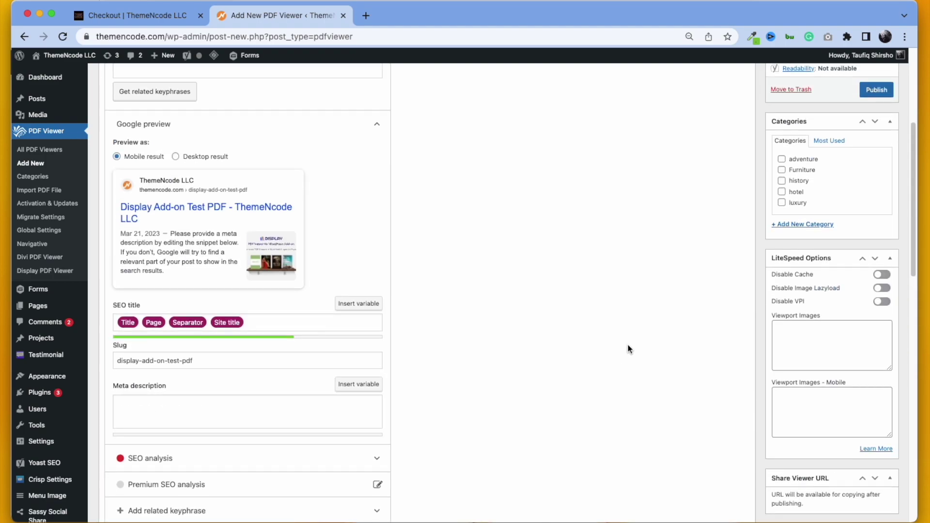
left_click(868, 94)
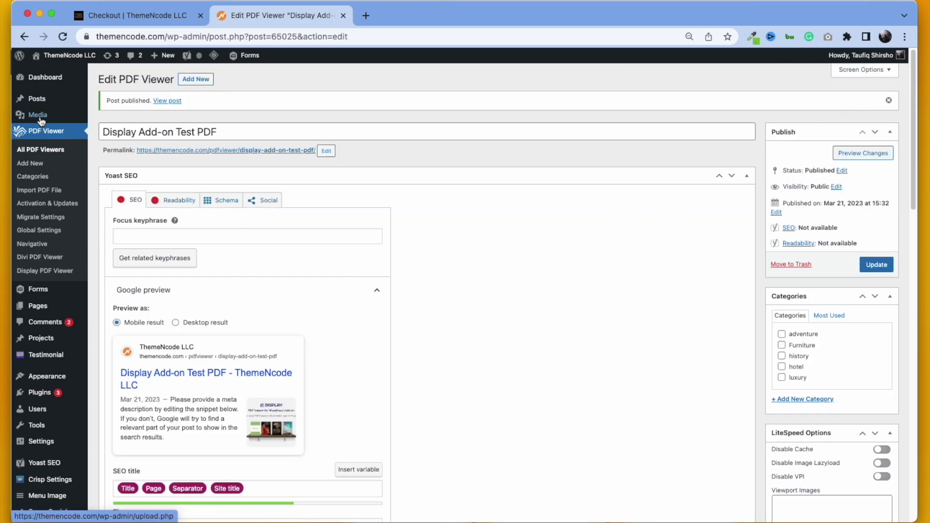
- Create a page titled 'Test Page for Display Add-on' using the default block editor
mouse_move(38, 306)
left_click(120, 322)
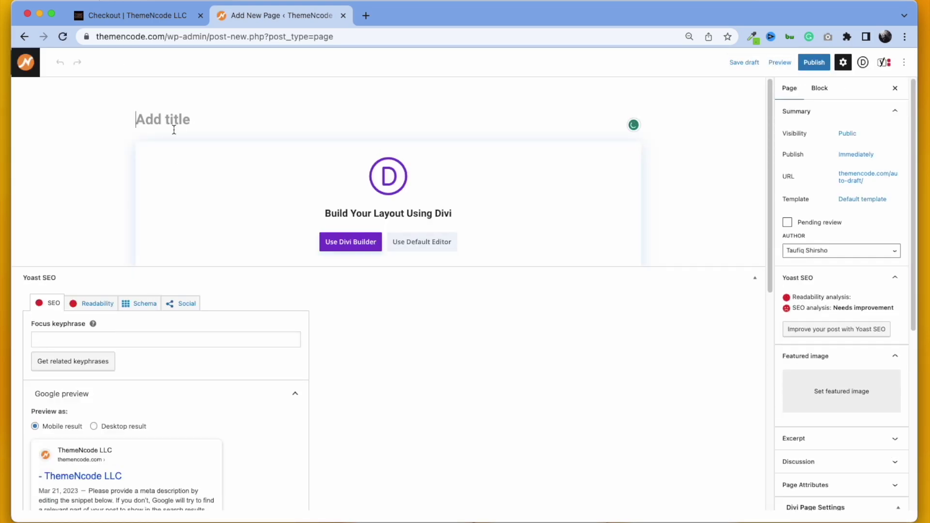
type("Test")
type(" A")
key("BackSpace")
type("Page ")
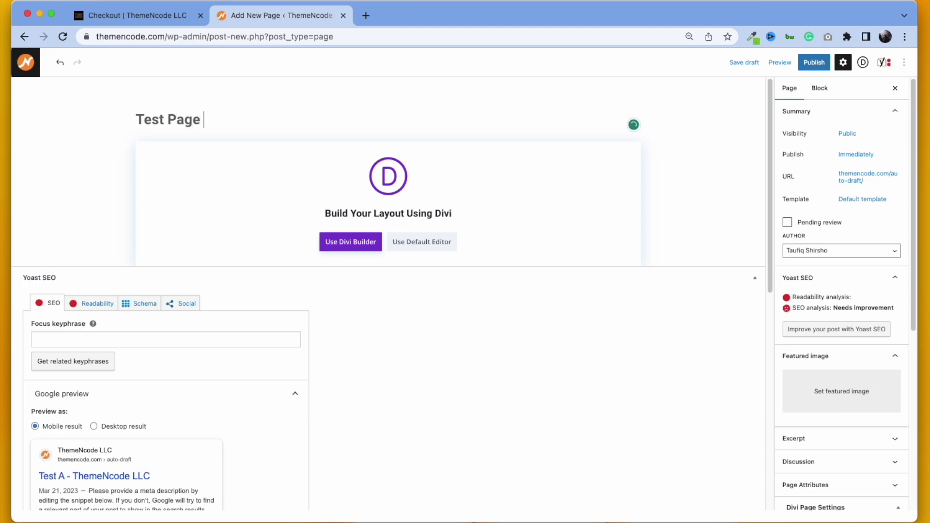
type("for Displa")
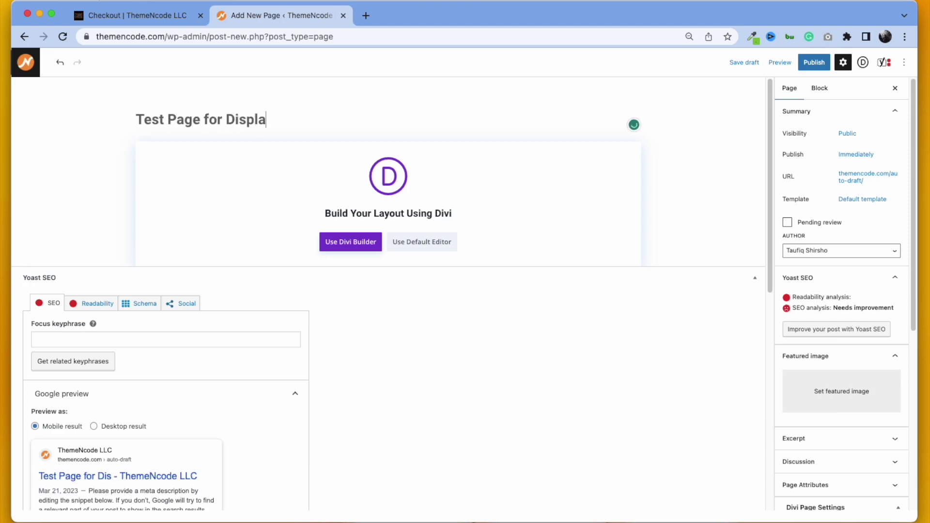
type("y Add-o")
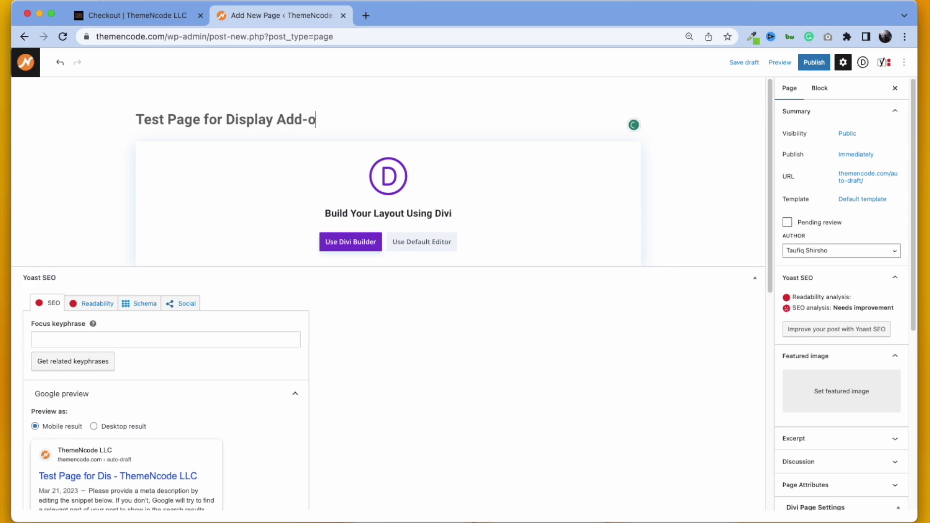
type("n")
left_click(406, 241)
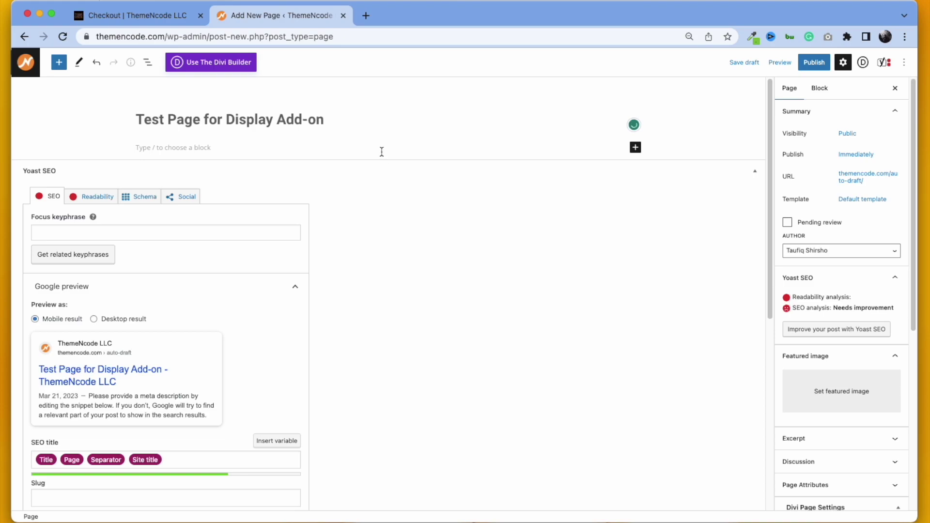
left_click(383, 146)
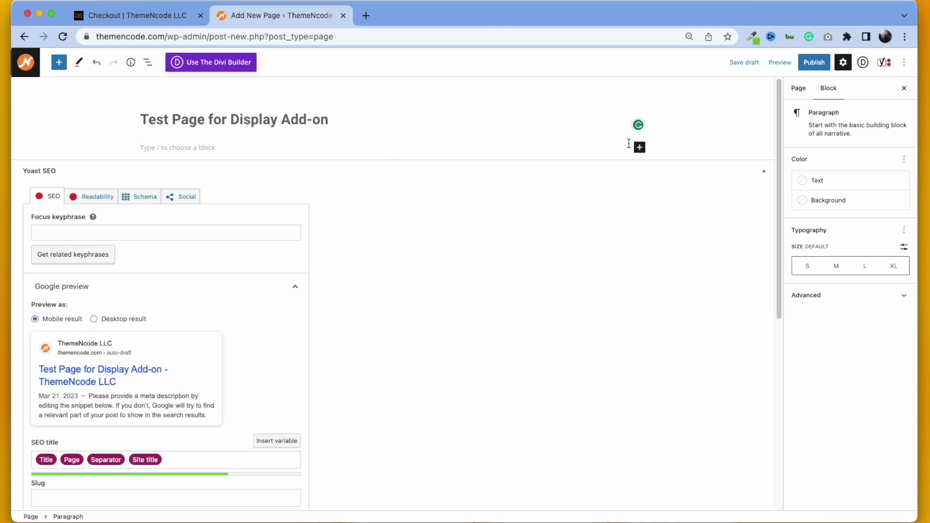
- Insert a Display PDF Viewer block found by searching 'displa' and open its shortcode settings
left_click(639, 148)
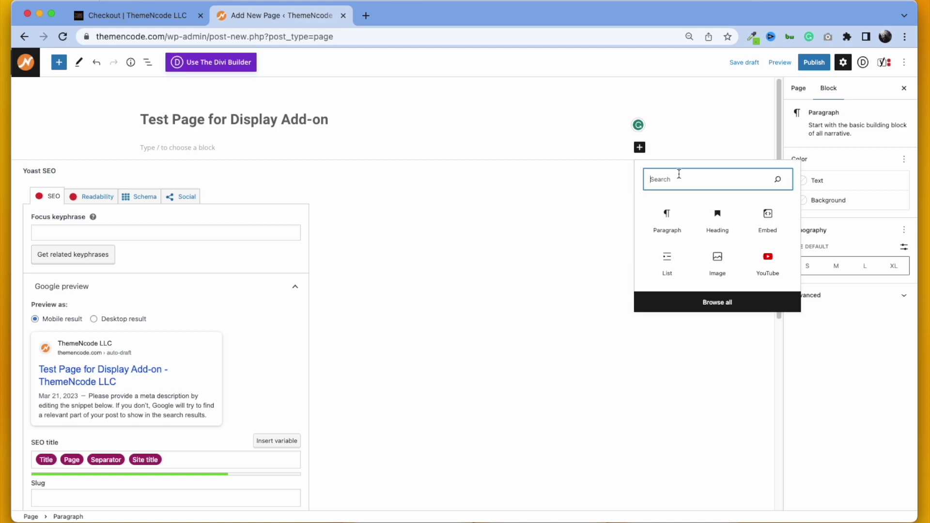
type("displa")
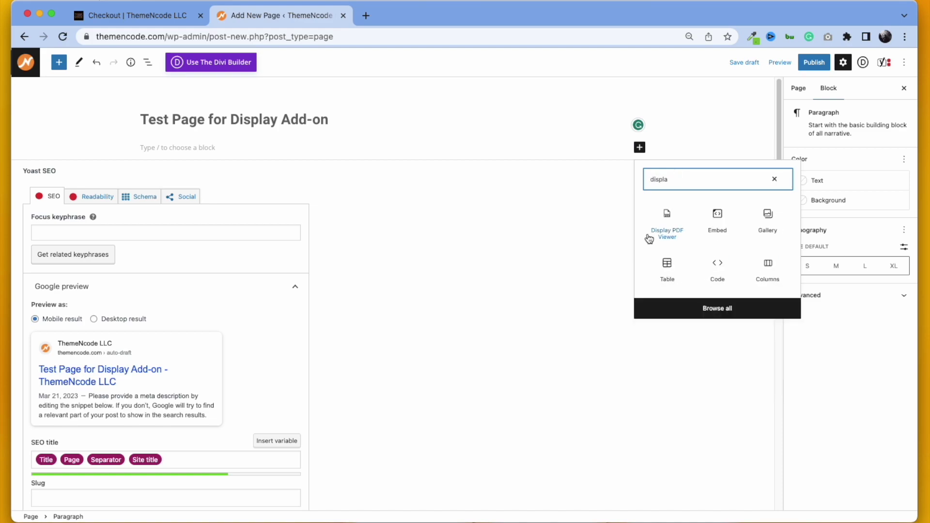
left_click(660, 232)
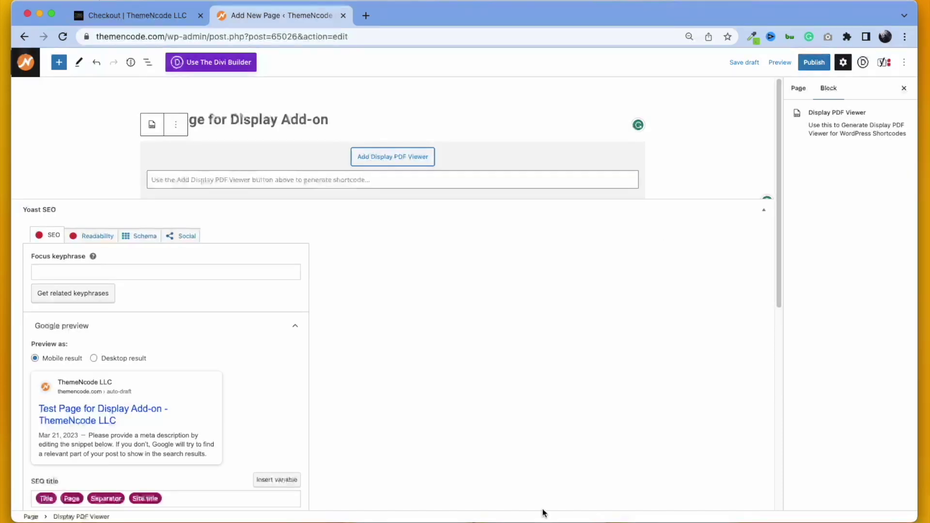
left_click(399, 161)
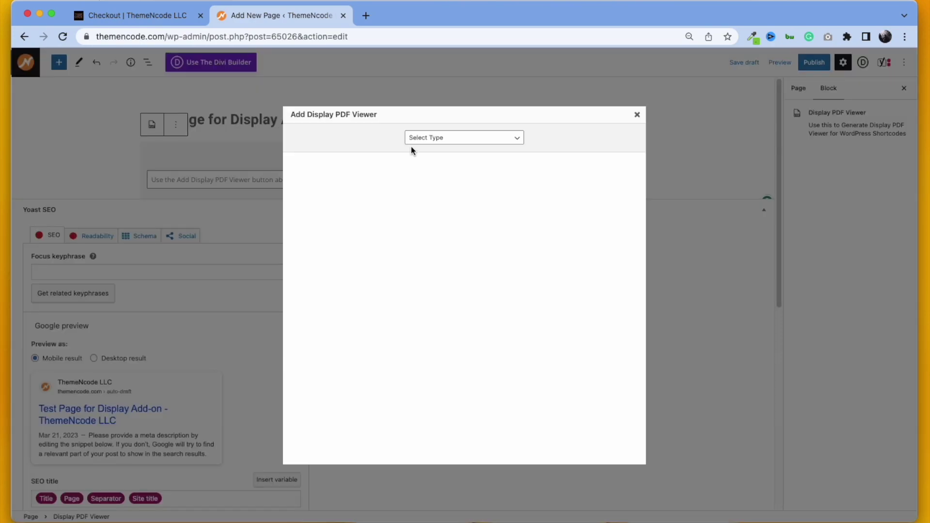
- Set the viewer type to Bookshelf and pick the Menu and Hill Alone PDFs
left_click(412, 138)
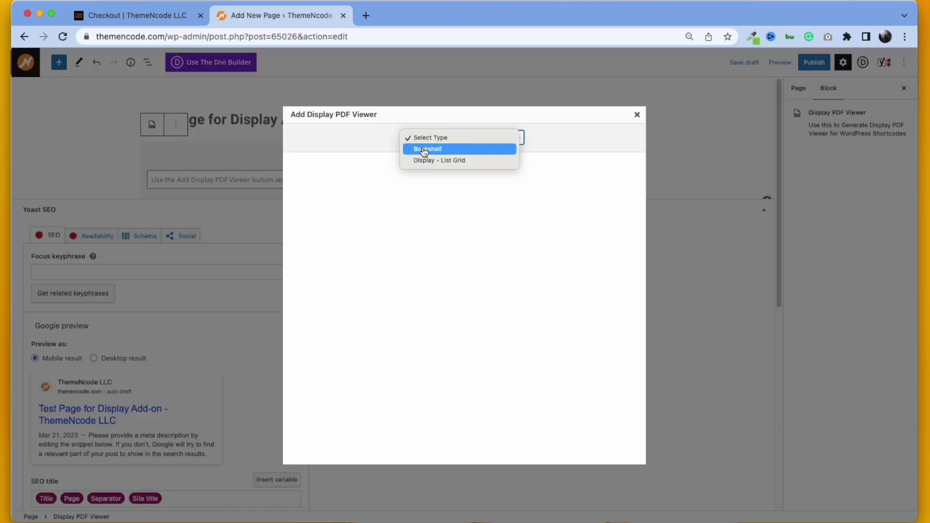
left_click(424, 152)
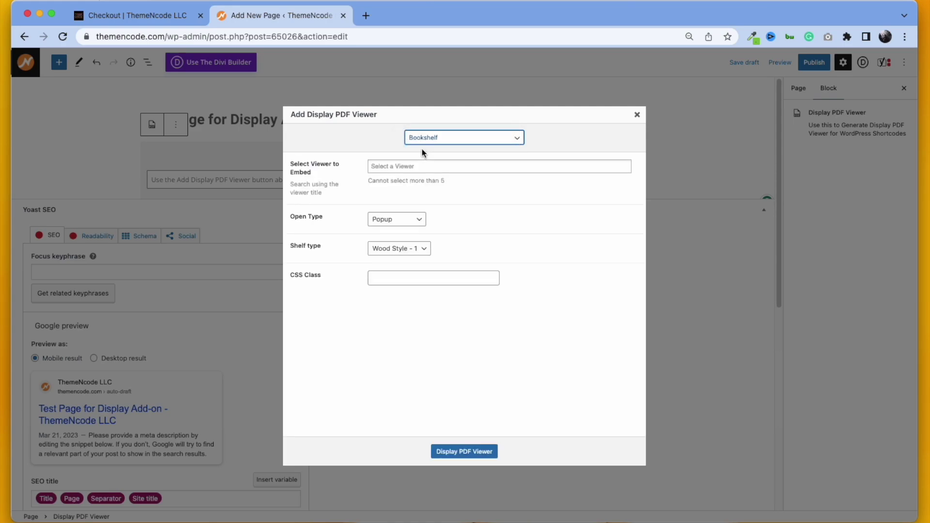
left_click(420, 165)
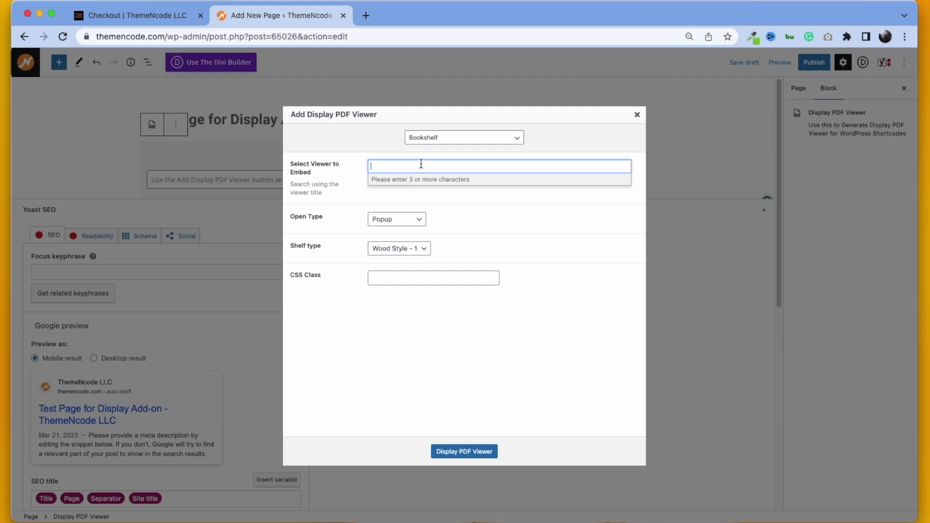
type("m")
type("enu")
left_click(420, 179)
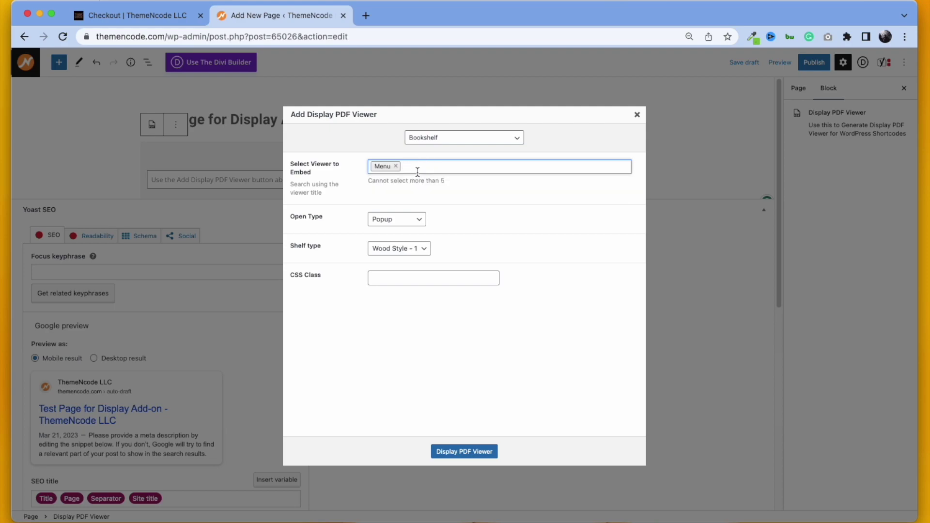
type("hill")
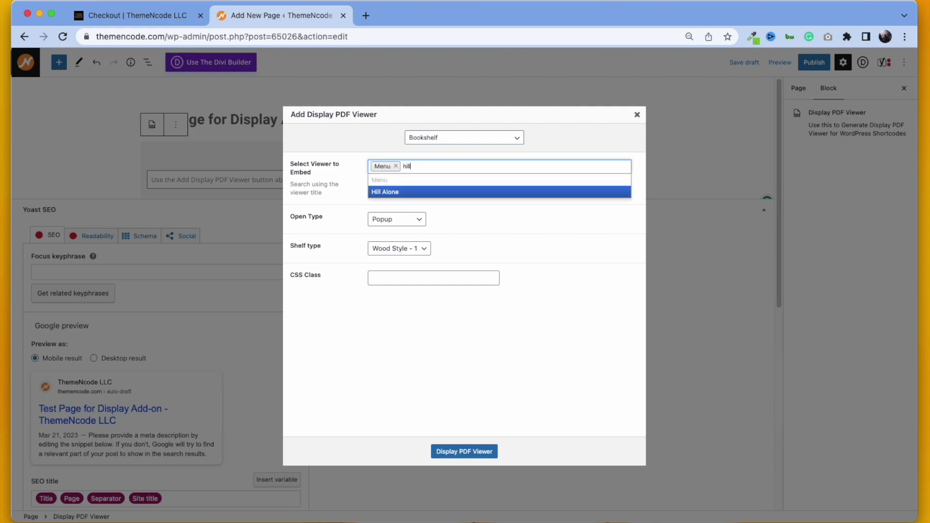
left_click(410, 190)
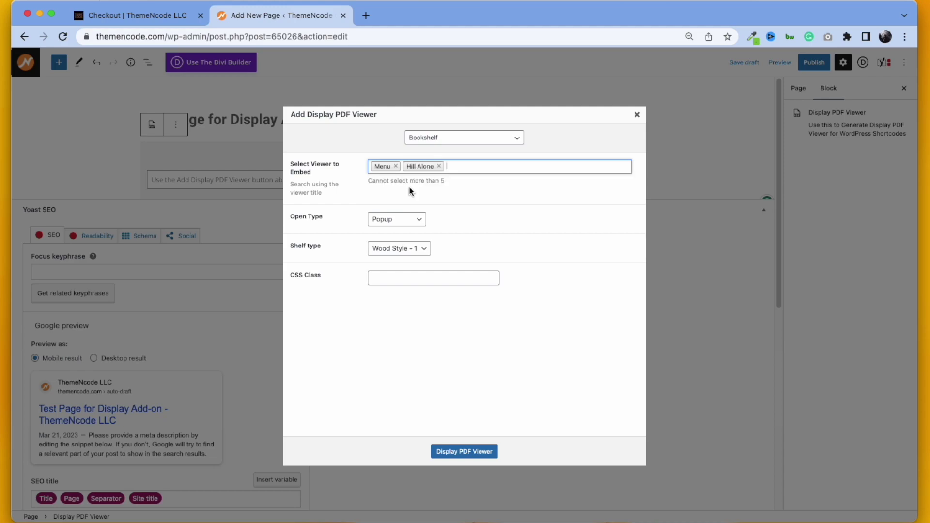
- Add the Master Painting and Nature PDFs to the shelf
left_click(466, 165)
type("maste")
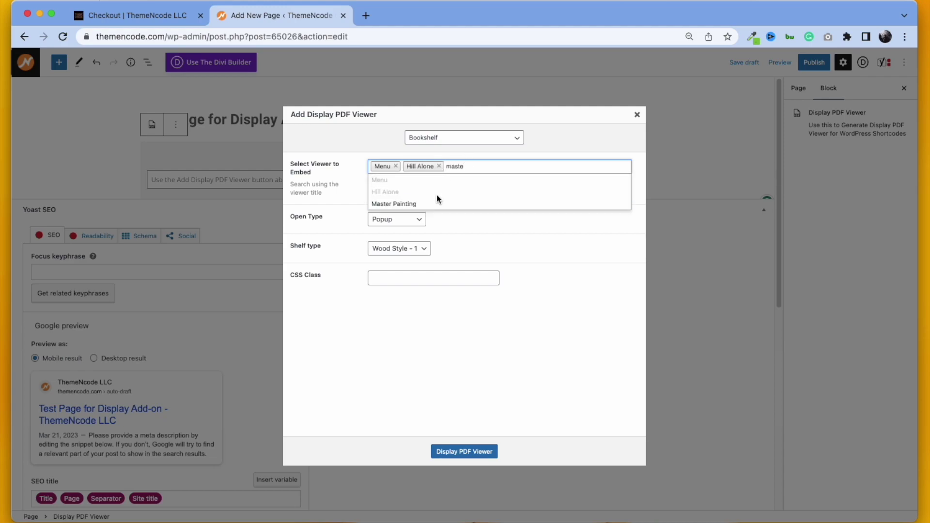
left_click(437, 202)
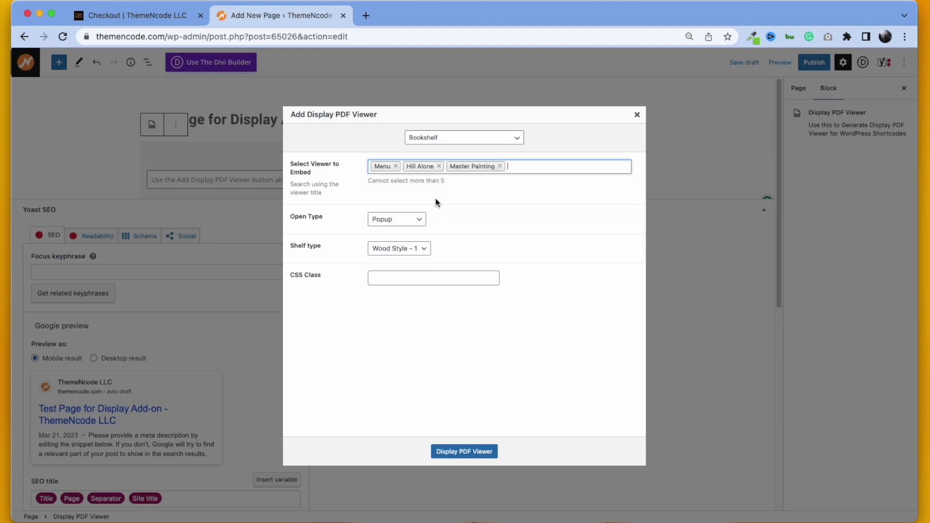
left_click(541, 168)
type("natur")
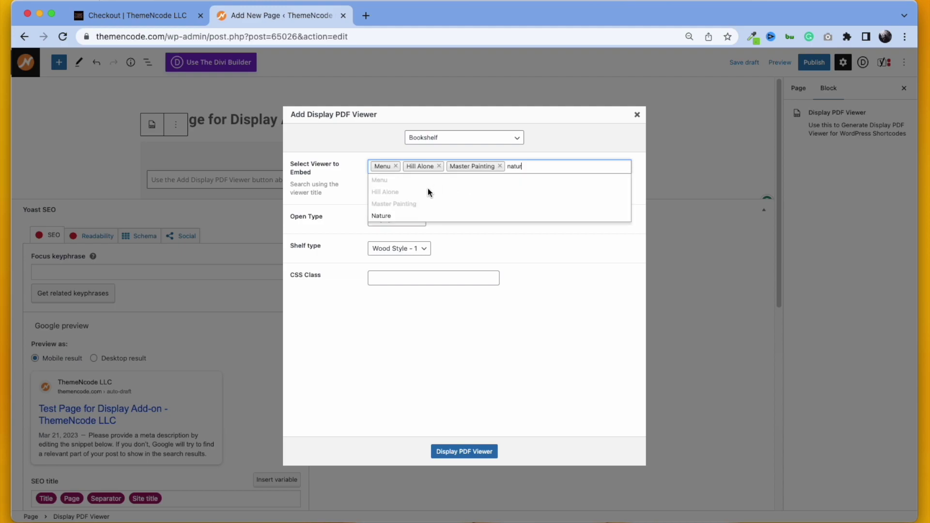
left_click(409, 212)
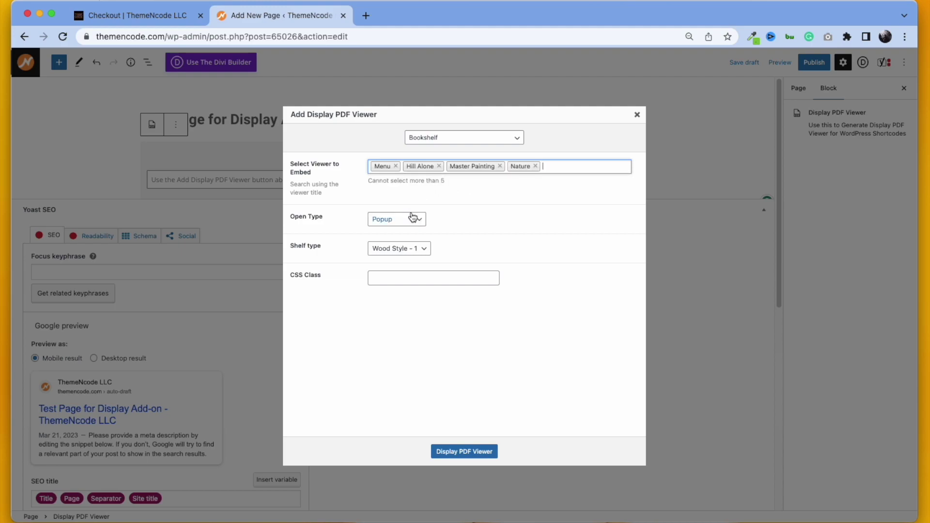
- Keep Popup opening and the Wood Style - 1 shelf, then insert the bookshelf shortcode
left_click(413, 219)
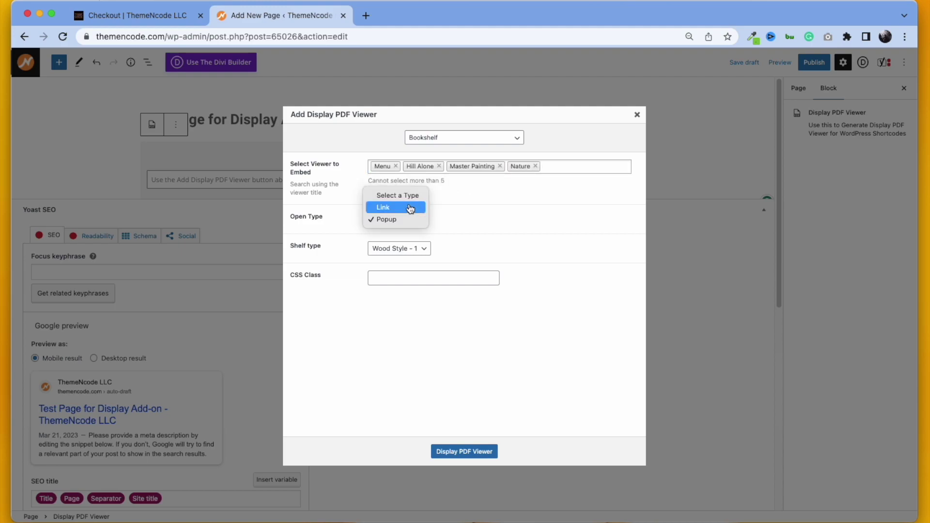
left_click(415, 220)
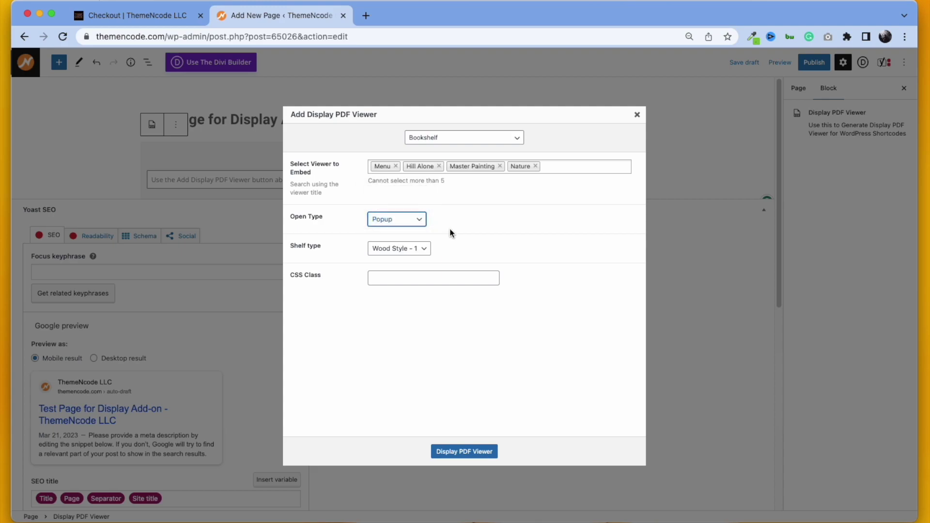
left_click(421, 249)
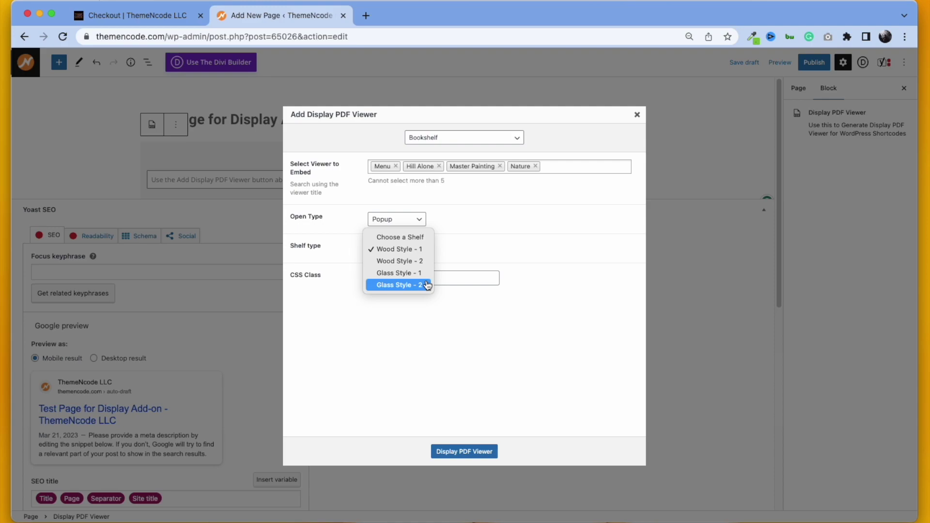
left_click(427, 248)
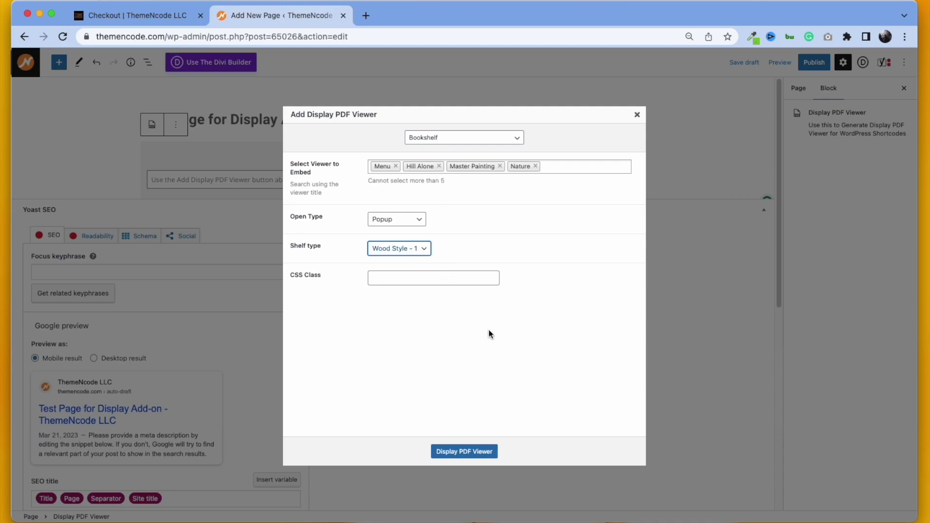
left_click(463, 450)
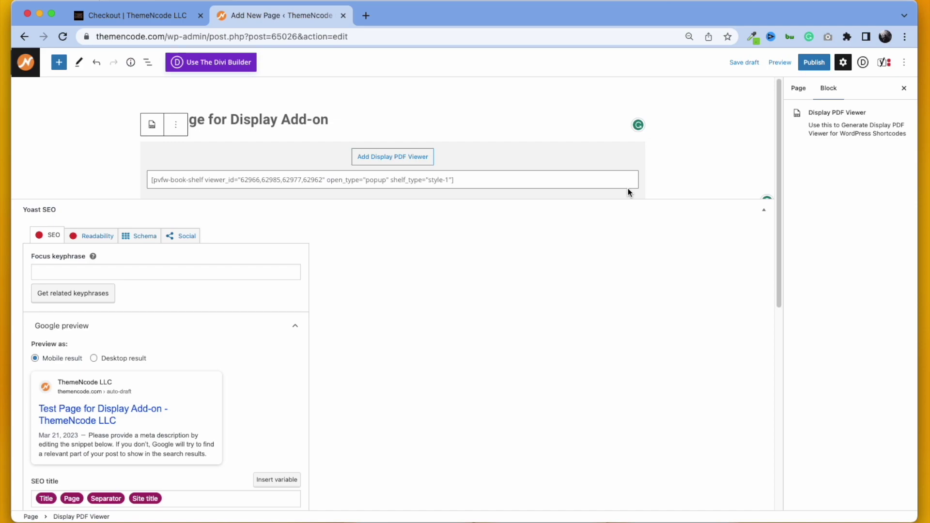
- Publish the 'Test Page for Display Add-on' page and open its live view in a new tab
left_click(805, 67)
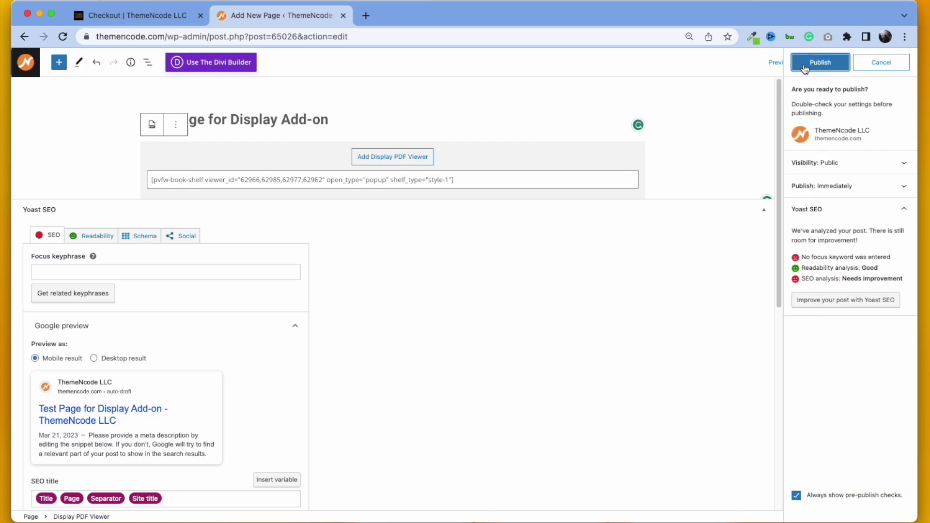
left_click(805, 67)
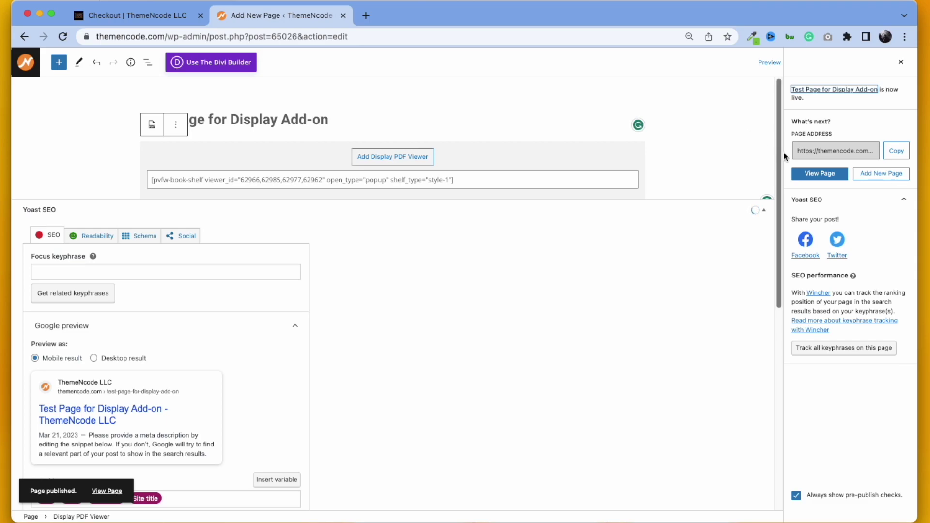
right_click(811, 174)
left_click(824, 177)
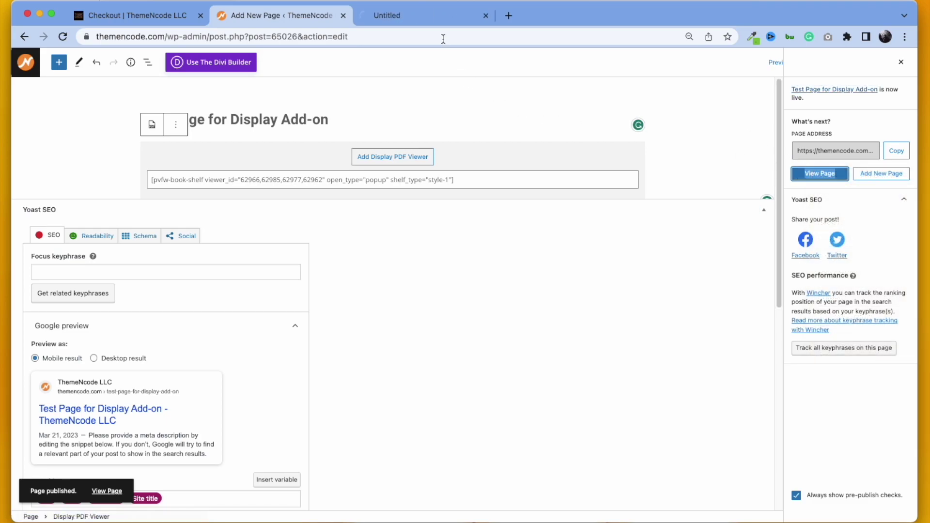
left_click(429, 19)
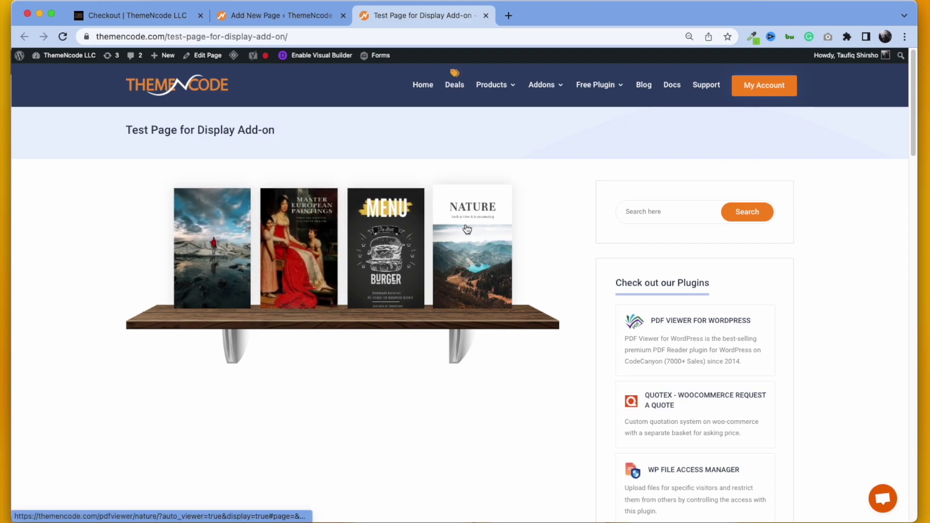
left_click(476, 240)
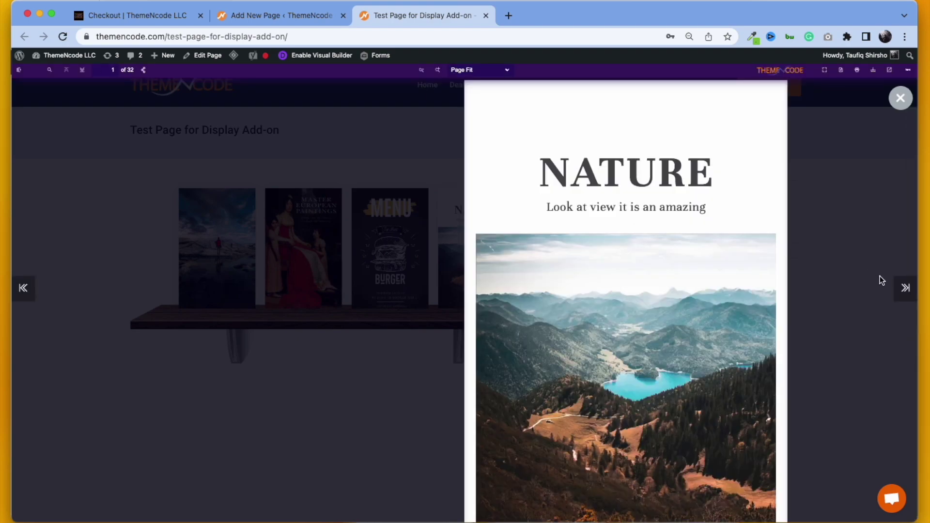
left_click(904, 289)
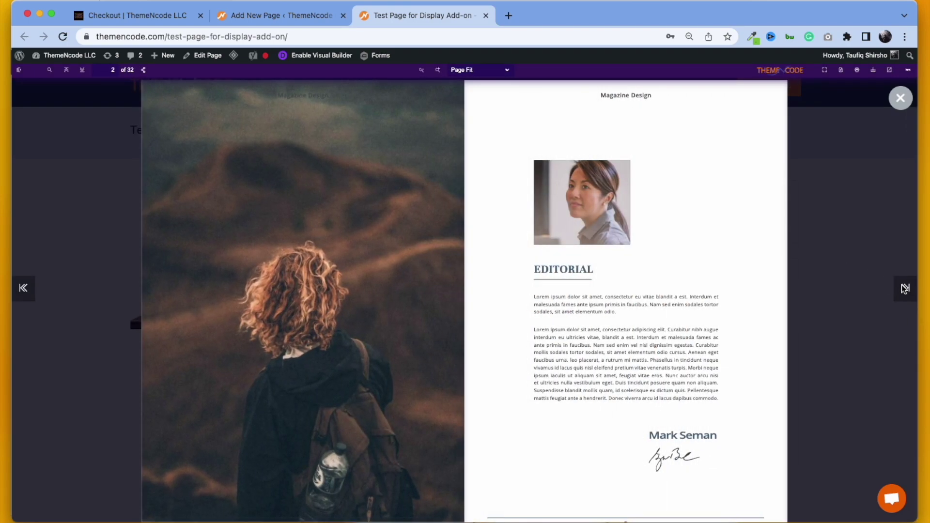
left_click(905, 286)
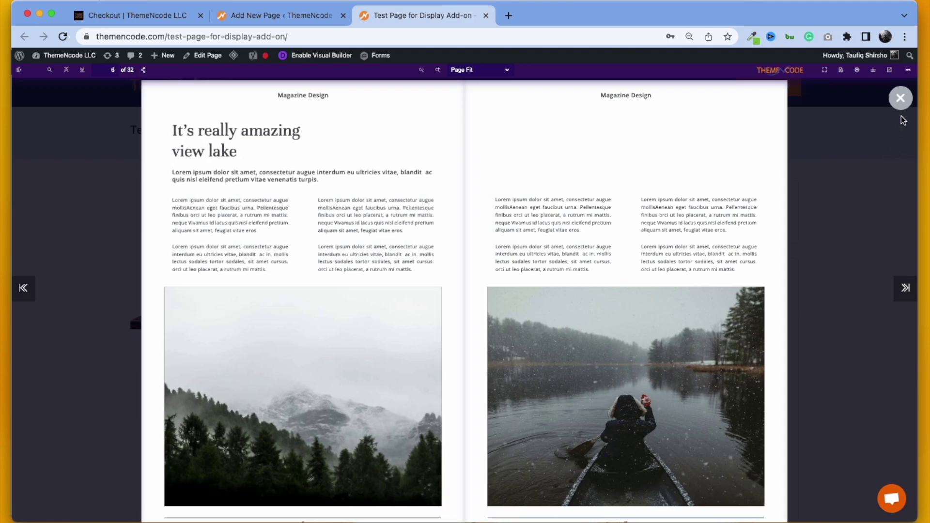
left_click(901, 98)
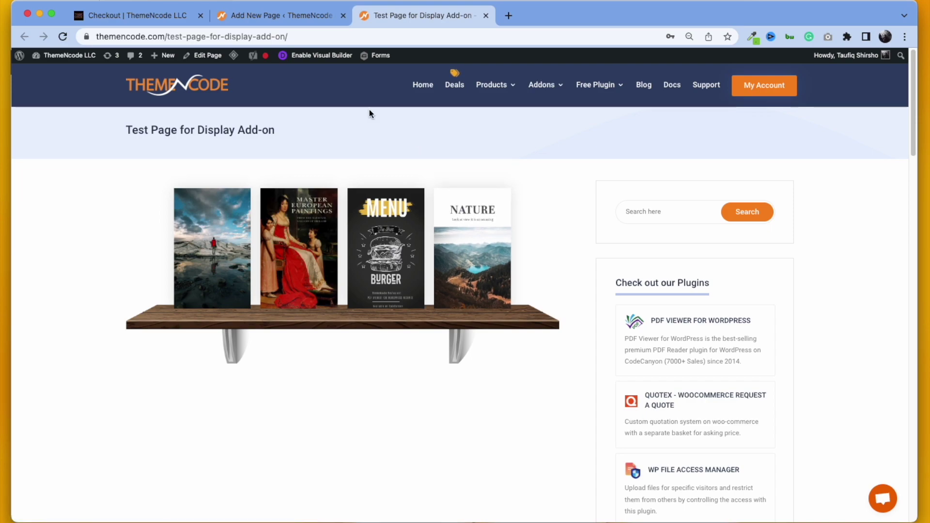
left_click(289, 15)
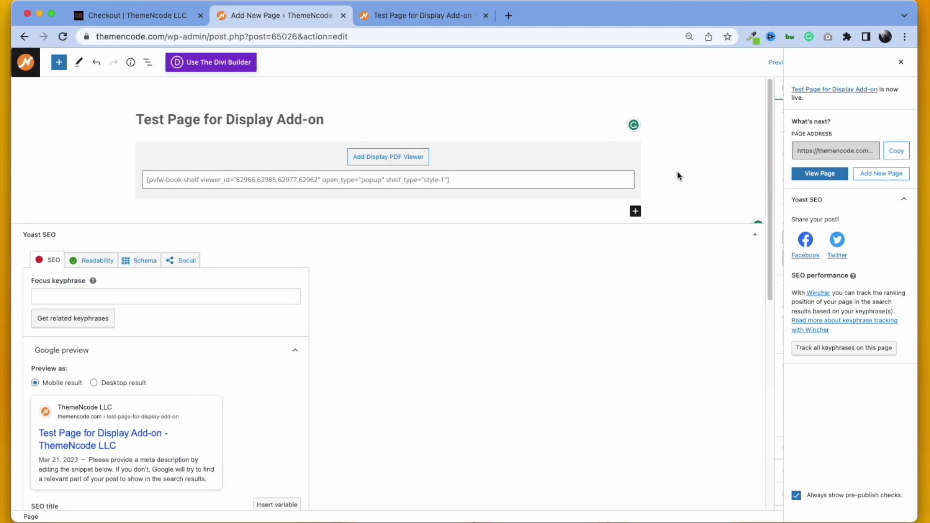
- Insert a Display PDF Viewer block via the 'dis' search and choose the Display - List Grid type
scroll(675, 170, "down", 1)
left_click(636, 176)
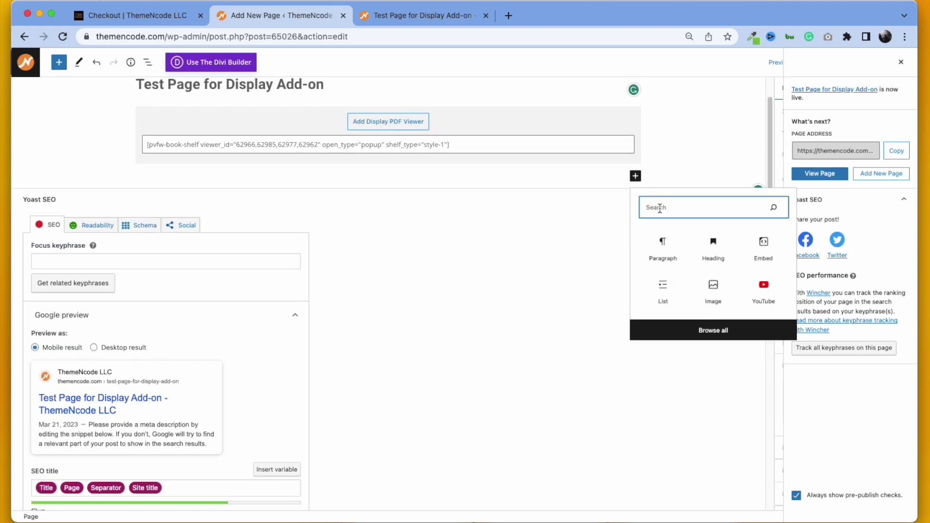
type("dis")
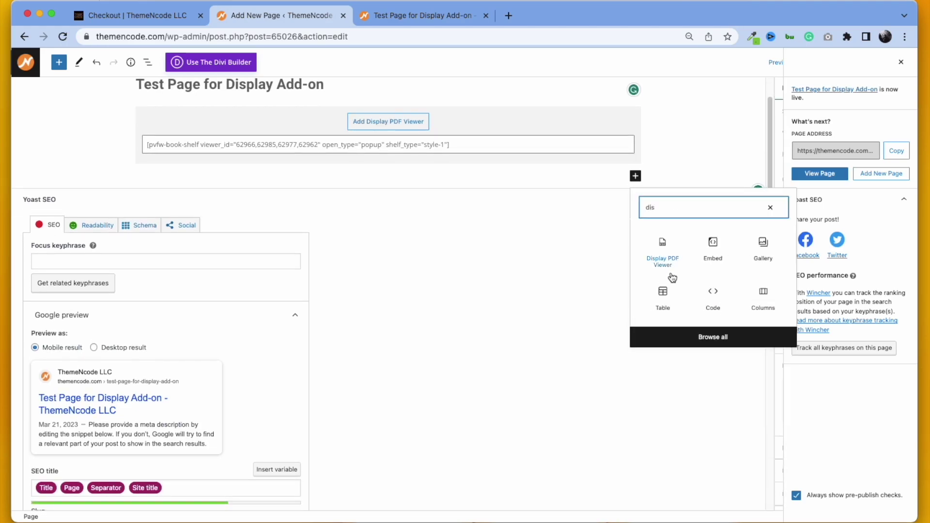
left_click(664, 253)
left_click(411, 180)
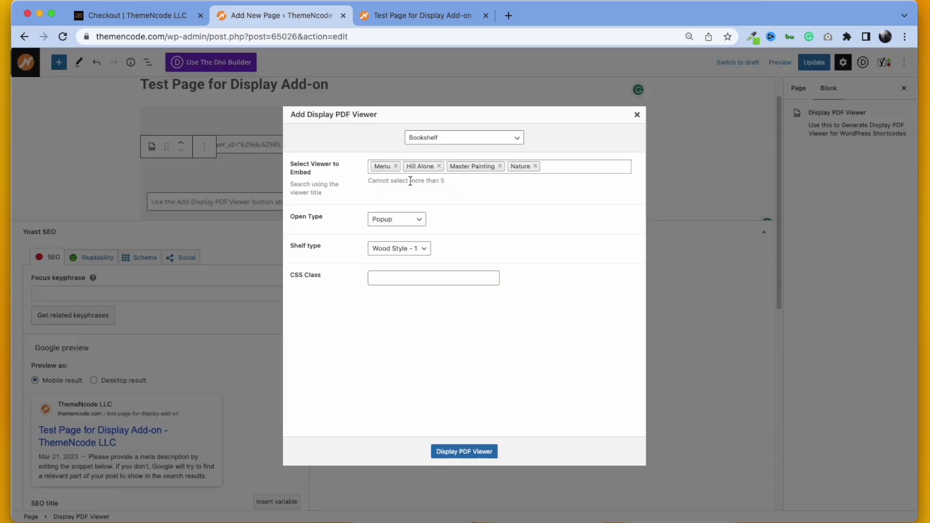
left_click(427, 145)
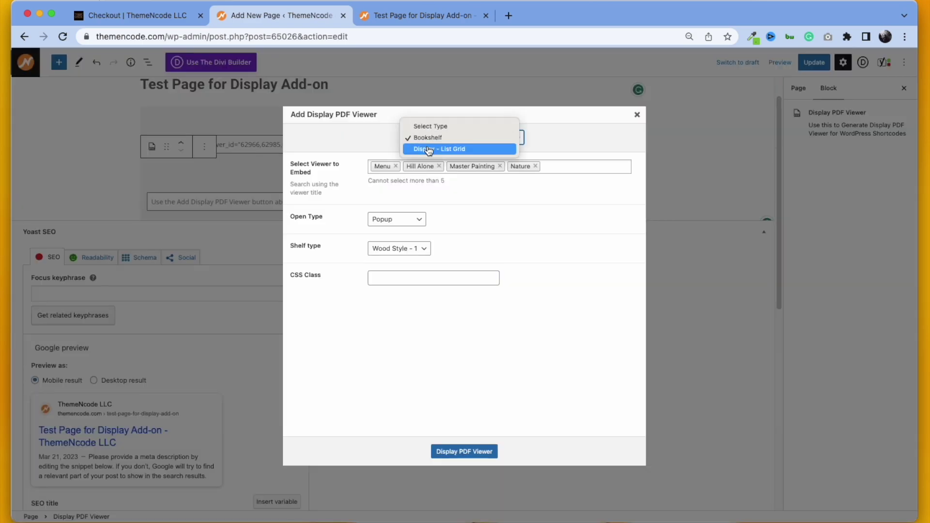
left_click(427, 147)
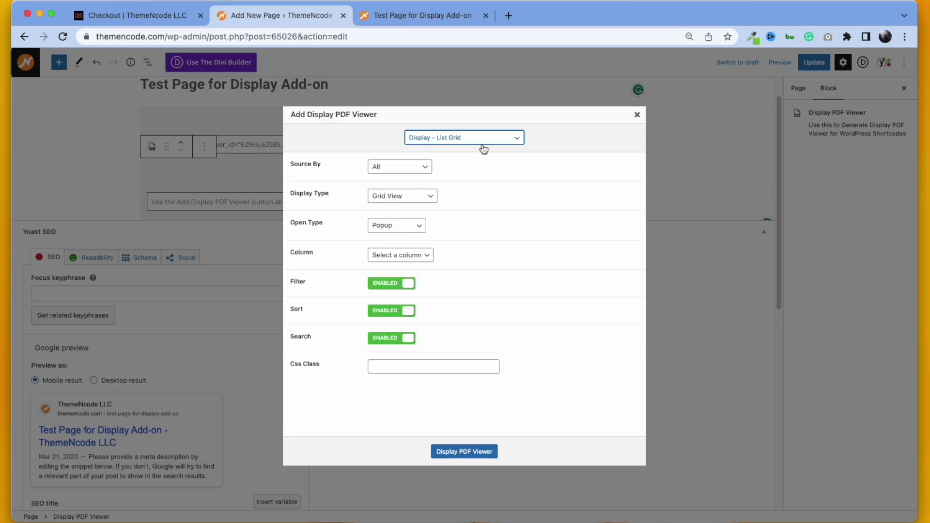
- Set the PDF source to All, after trying By Category and specific viewers
left_click(425, 167)
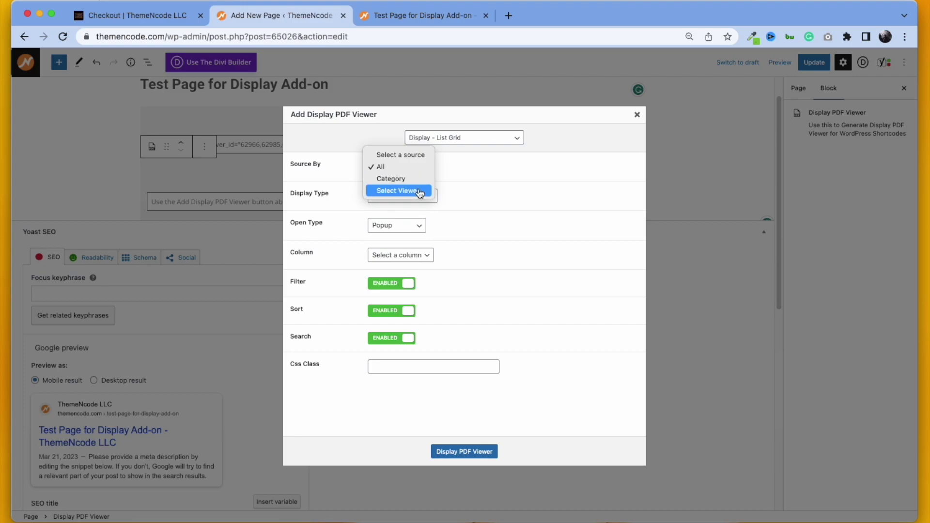
left_click(420, 180)
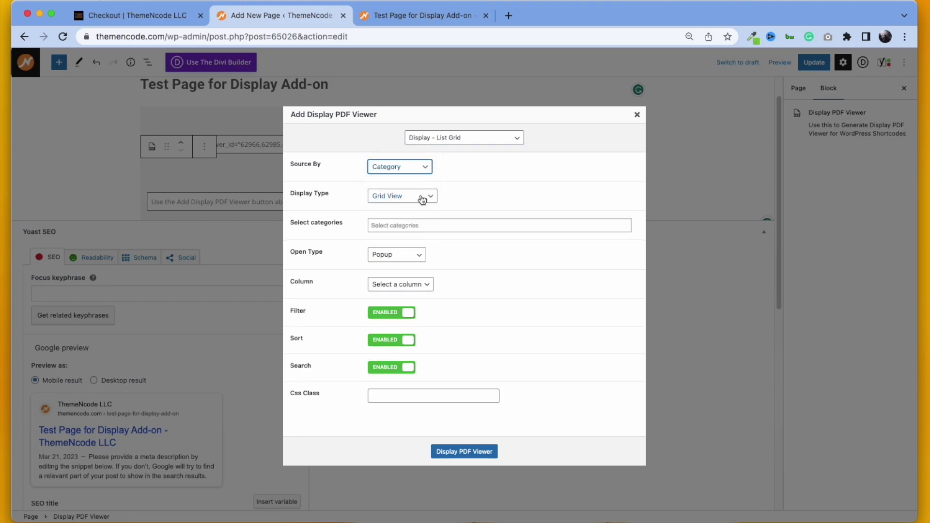
left_click(376, 226)
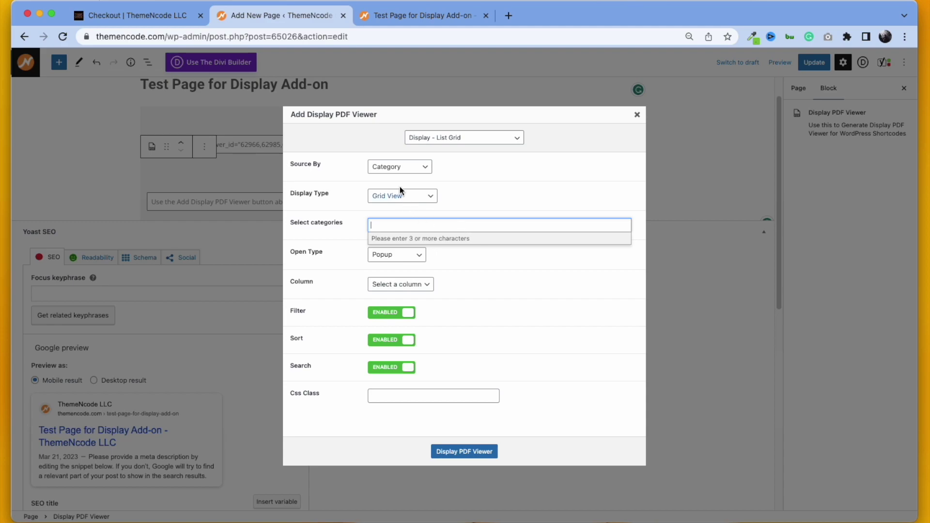
left_click(399, 170)
left_click(399, 179)
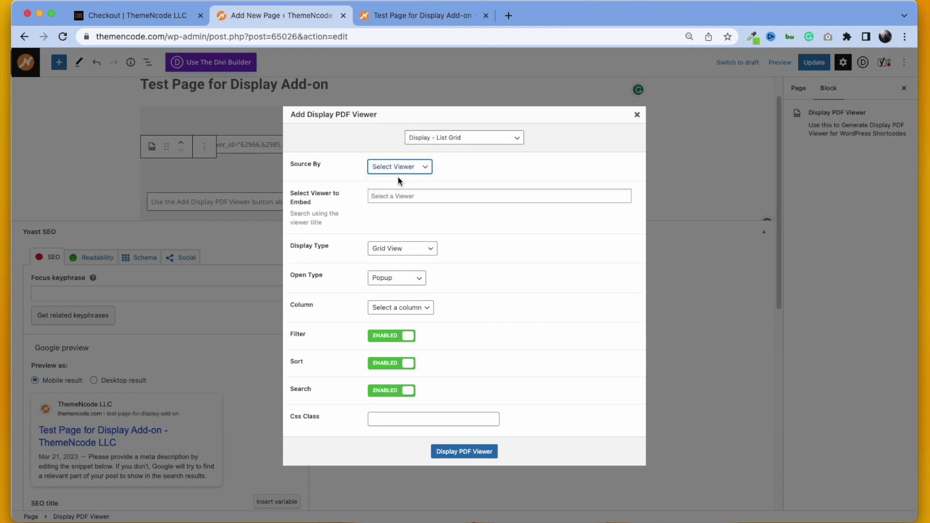
left_click(418, 194)
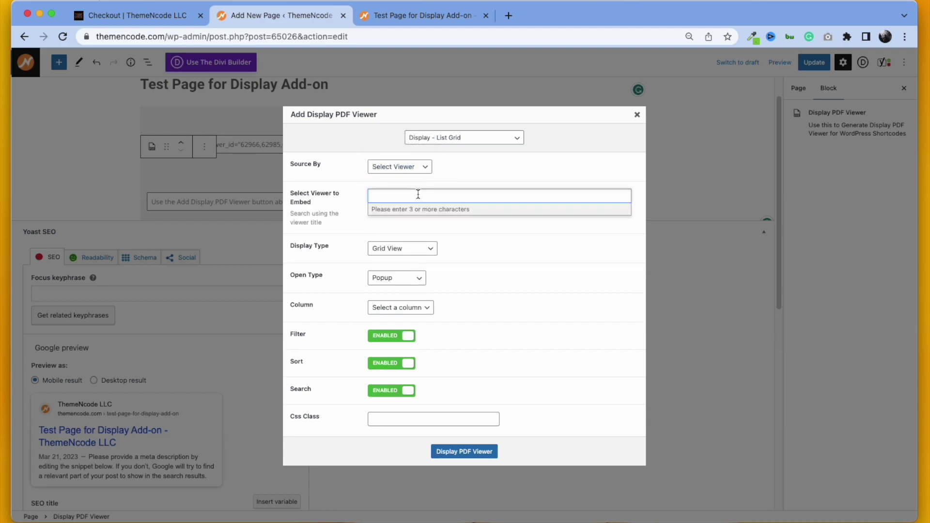
left_click(420, 167)
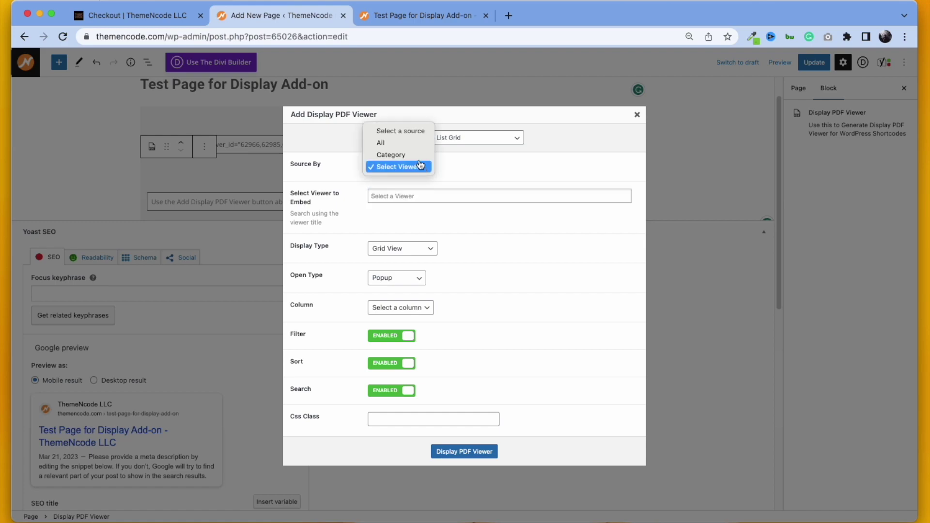
left_click(415, 145)
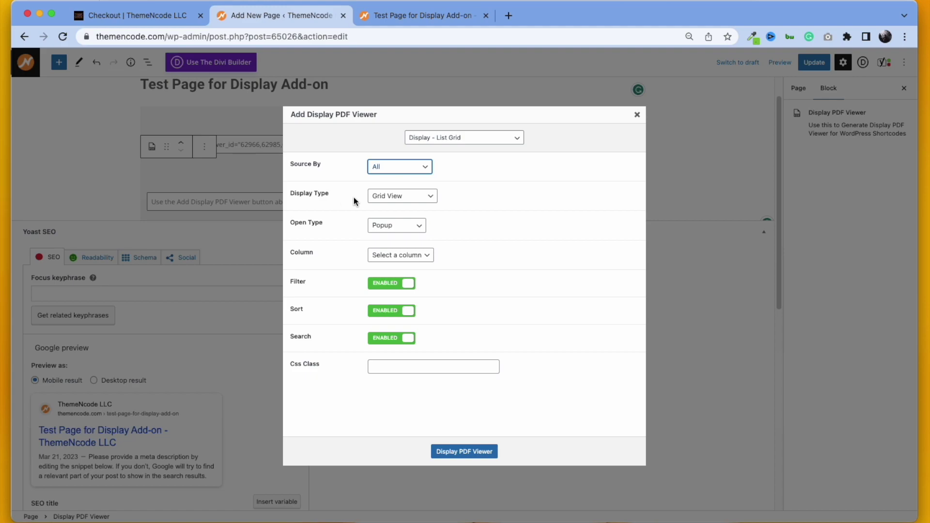
- Keep Popup opening, choose 3 columns, insert the list-grid shortcode and update the page
left_click(397, 230)
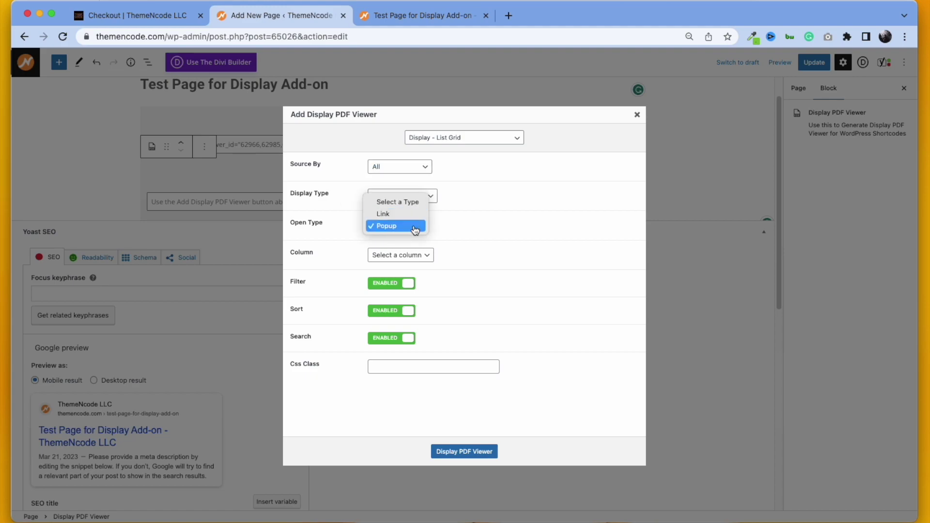
left_click(415, 229)
left_click(407, 256)
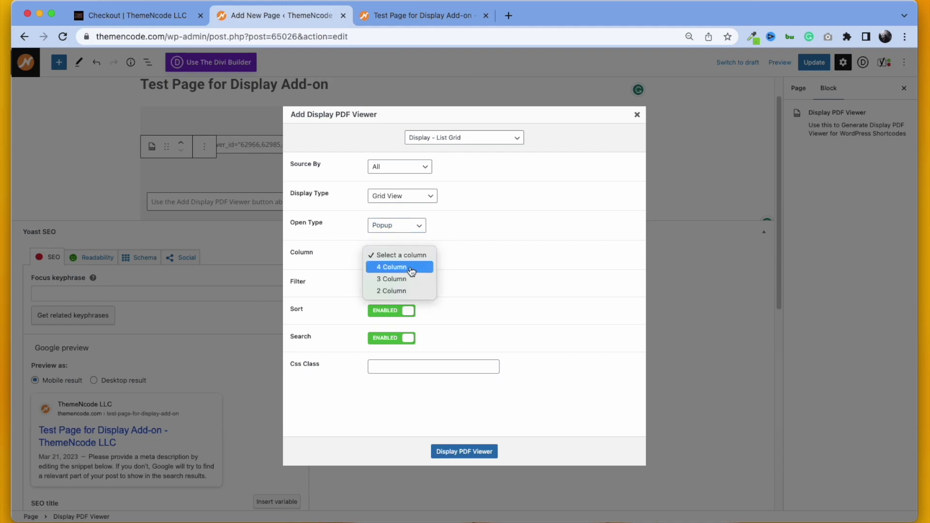
left_click(410, 278)
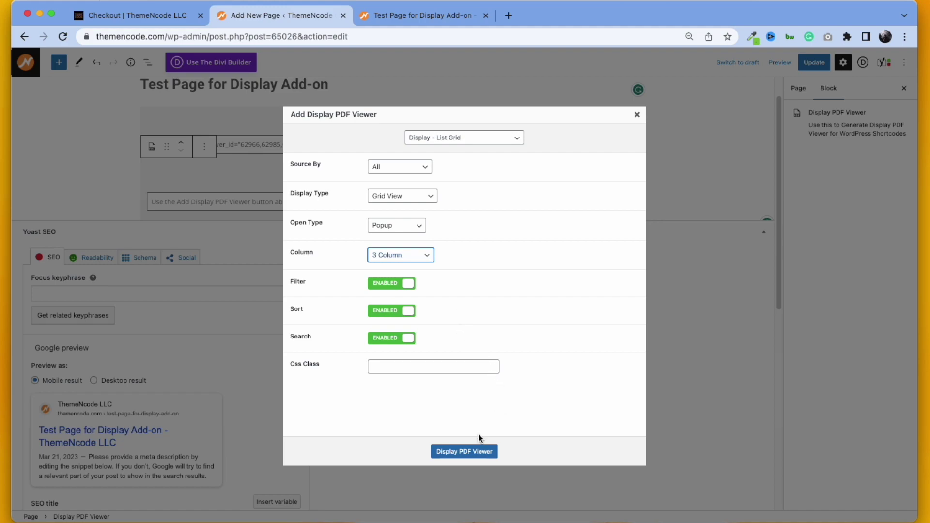
left_click(476, 450)
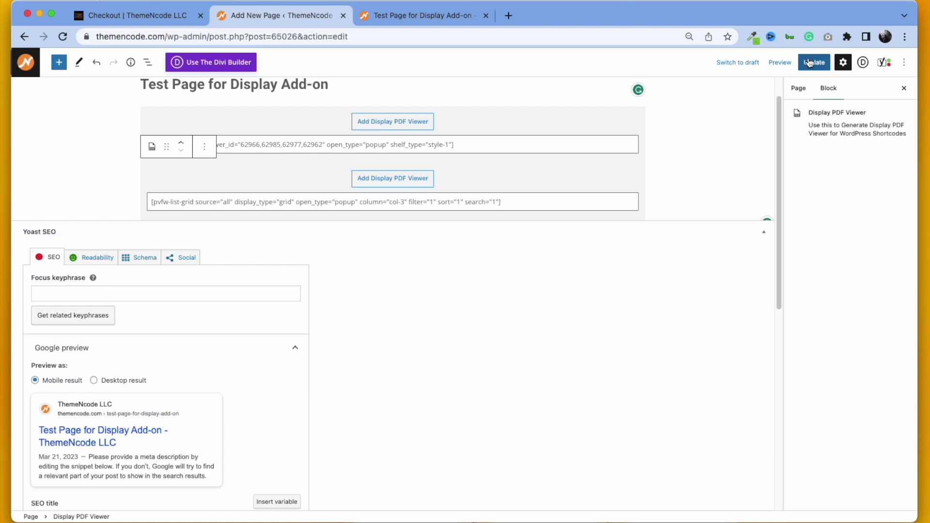
left_click(810, 61)
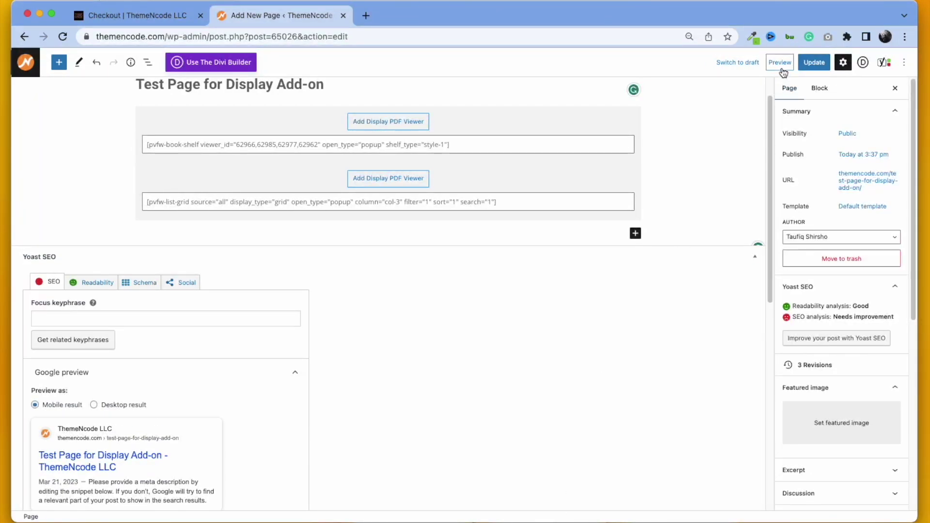
- Preview the updated page in a new tab and scroll down to the PDF grid
left_click(782, 65)
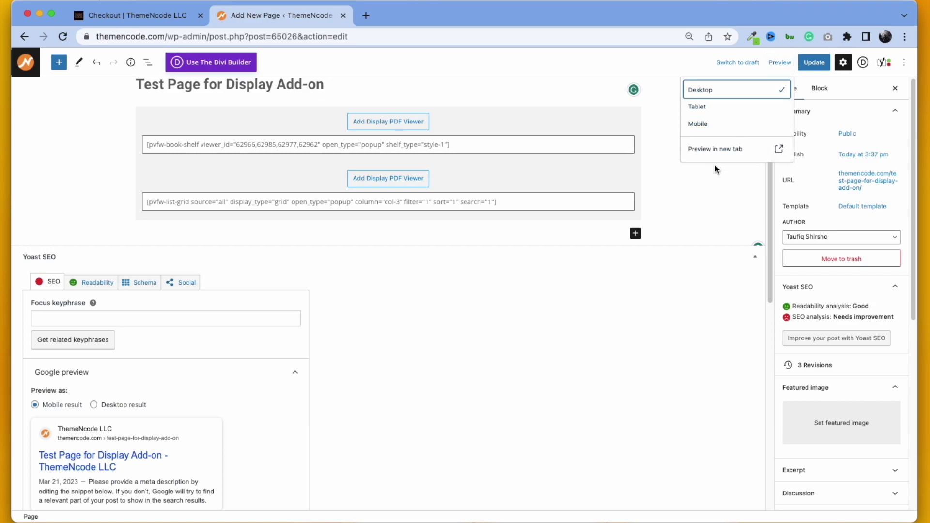
left_click(717, 150)
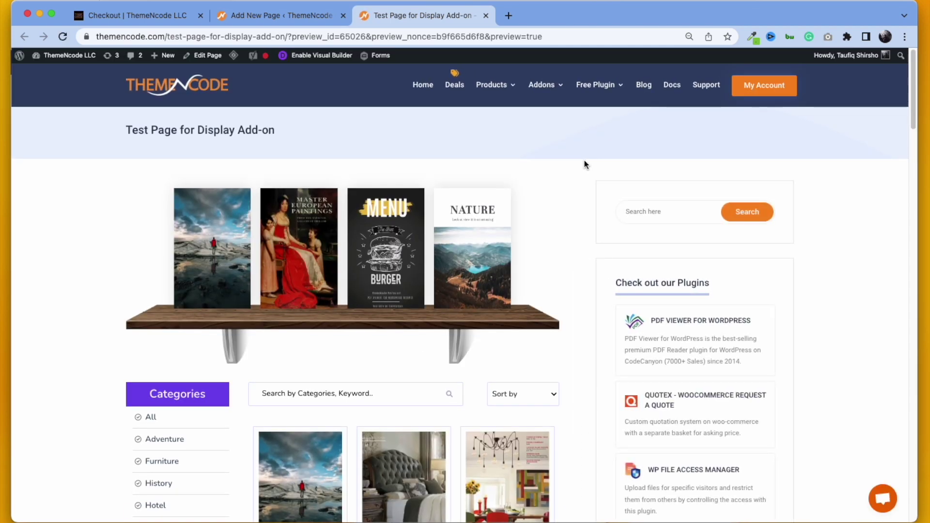
scroll(536, 206, "down", 3)
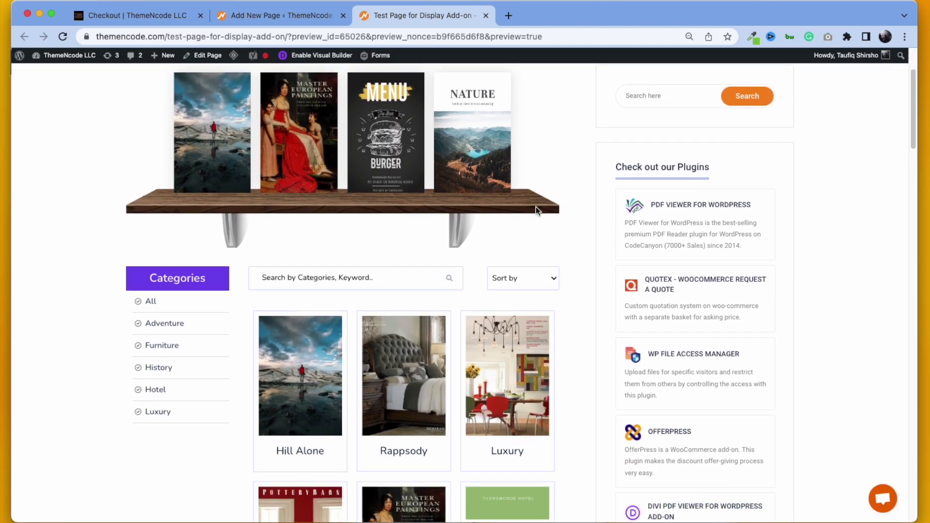
scroll(536, 207, "down", 1)
scroll(536, 207, "down", 2)
scroll(536, 206, "down", 2)
scroll(536, 206, "down", 1)
scroll(536, 207, "down", 1)
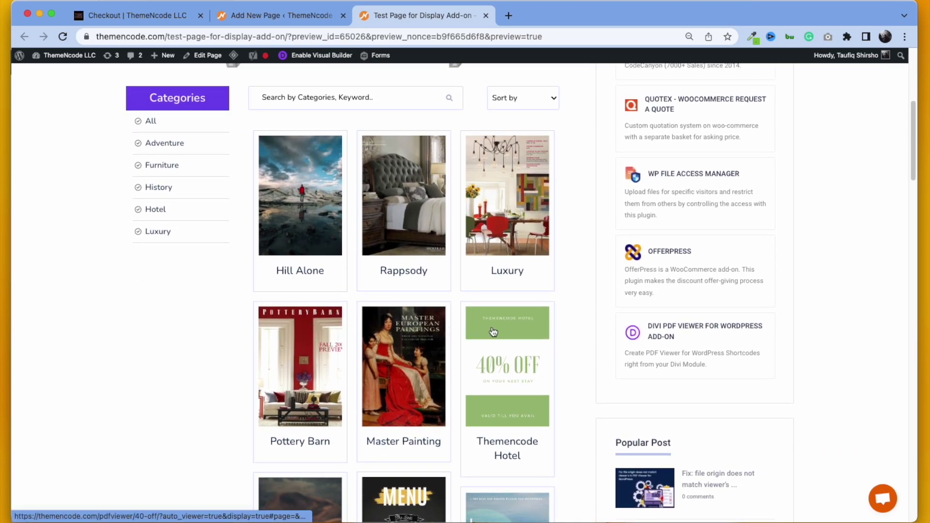
scroll(494, 329, "down", 1)
scroll(496, 332, "down", 1)
scroll(496, 332, "down", 2)
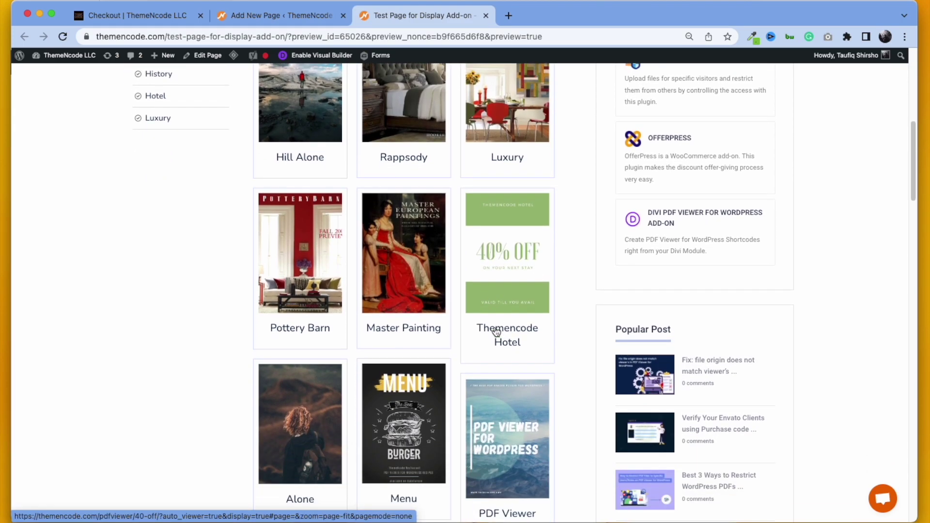
scroll(496, 332, "down", 1)
scroll(498, 331, "down", 1)
scroll(496, 331, "up", 5)
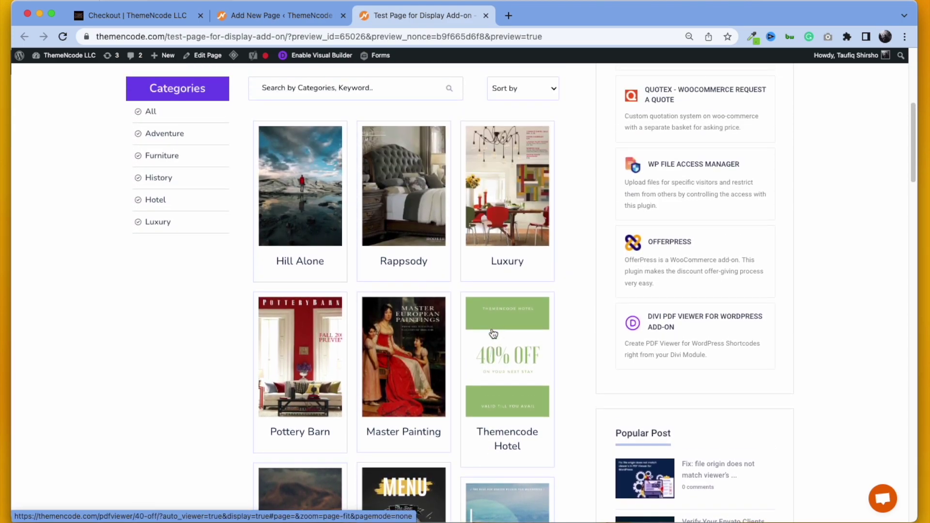
scroll(494, 332, "up", 2)
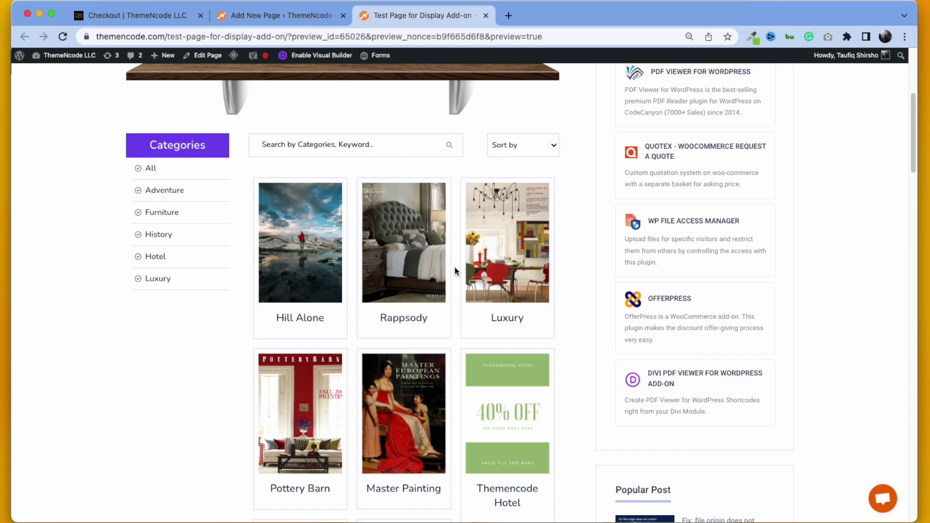
- Filter the grid by Adventure, Furniture and History, return to All, then go back to the editor
left_click(179, 199)
left_click(167, 170)
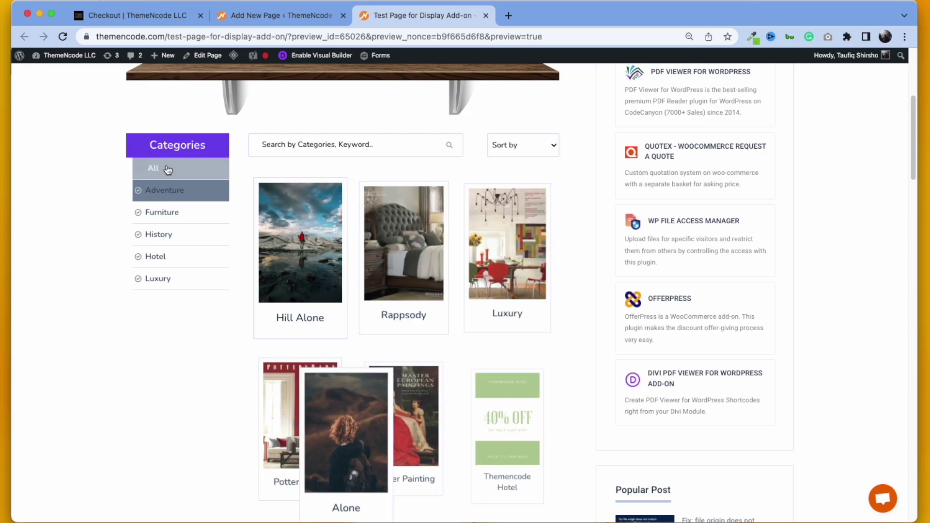
left_click(169, 213)
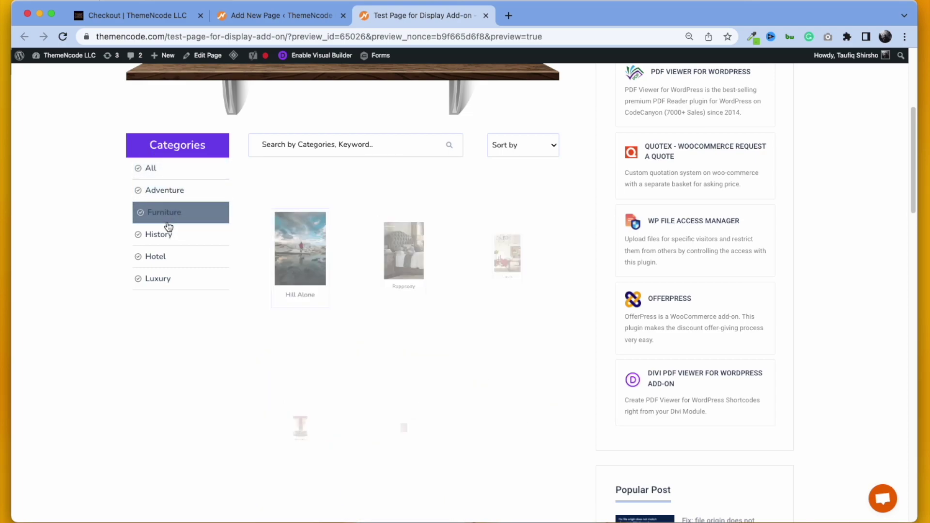
left_click(168, 227)
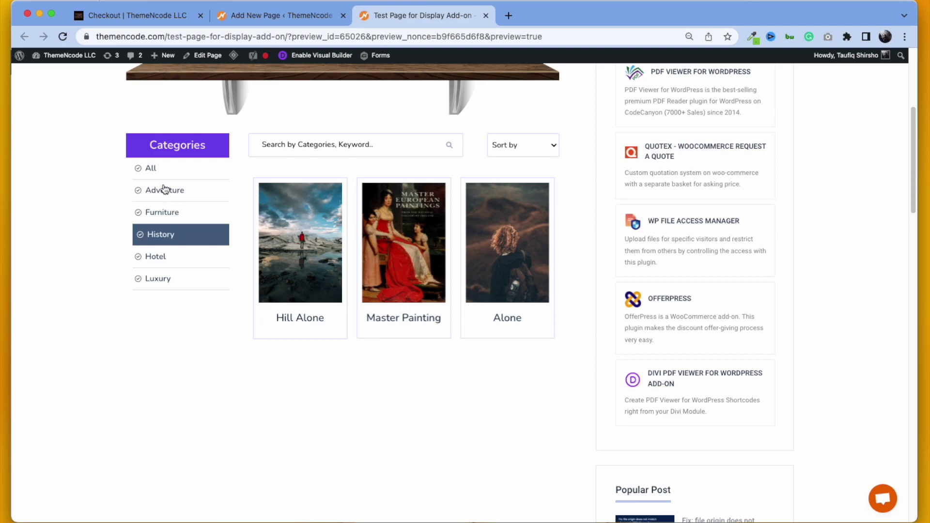
left_click(162, 171)
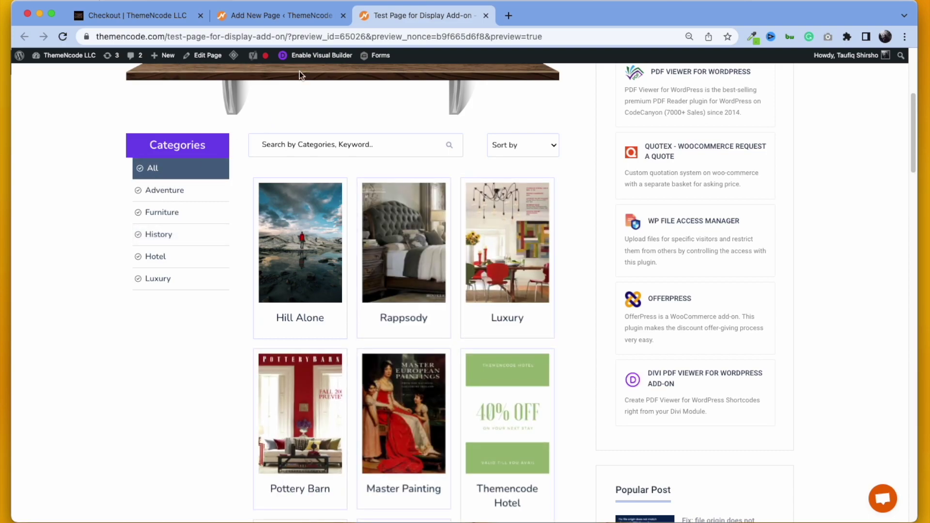
left_click(298, 23)
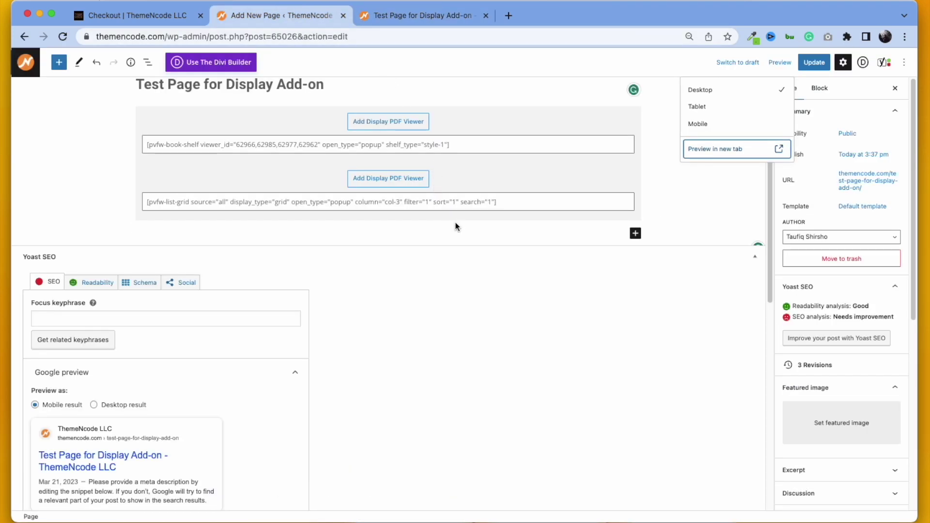
- Add a Display PDF Viewer block set to Display - List Grid, List View, all PDFs
left_click(636, 234)
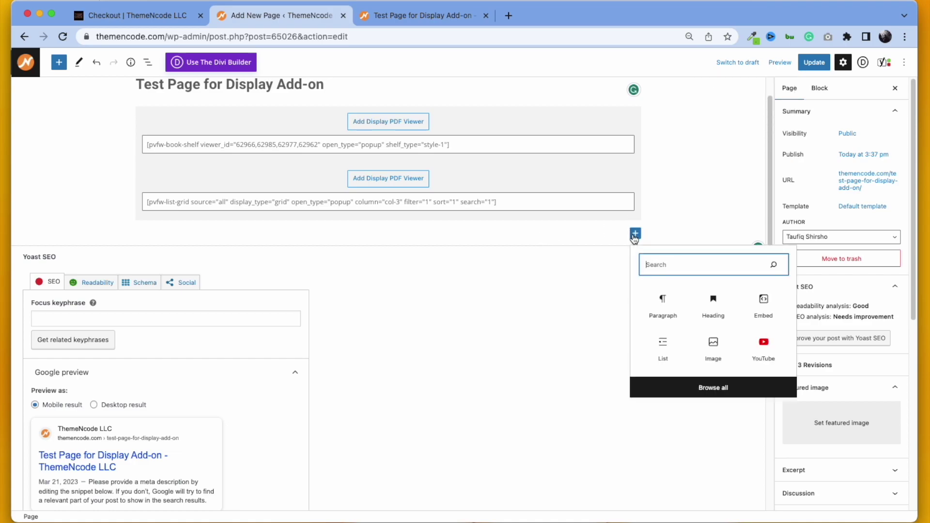
type("dis")
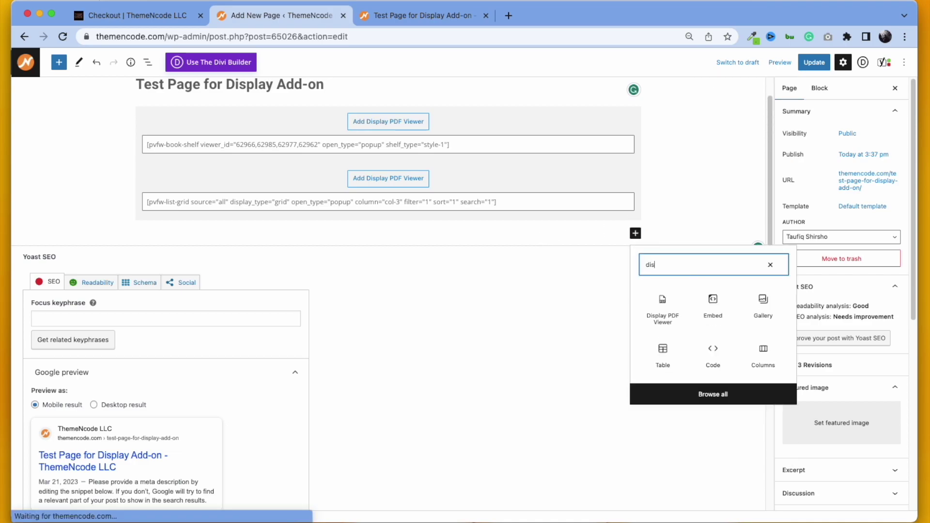
left_click(673, 322)
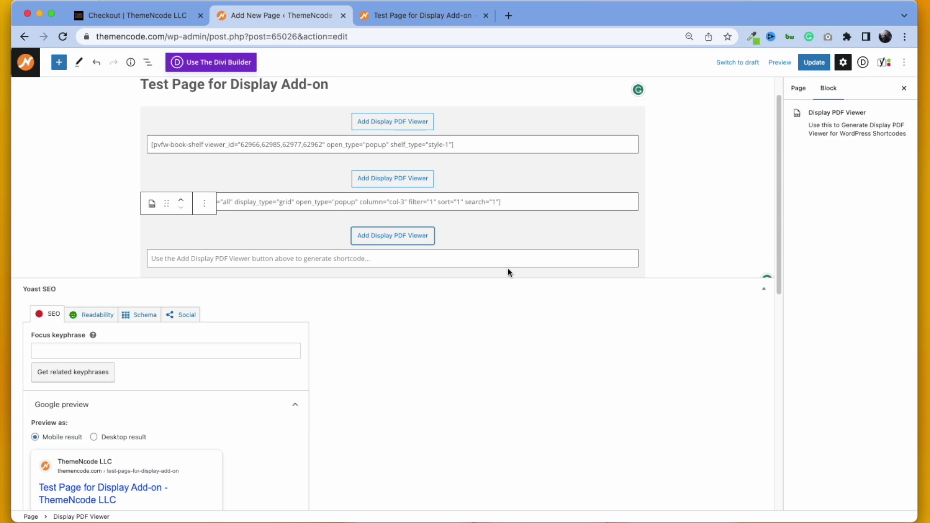
left_click(401, 235)
left_click(439, 147)
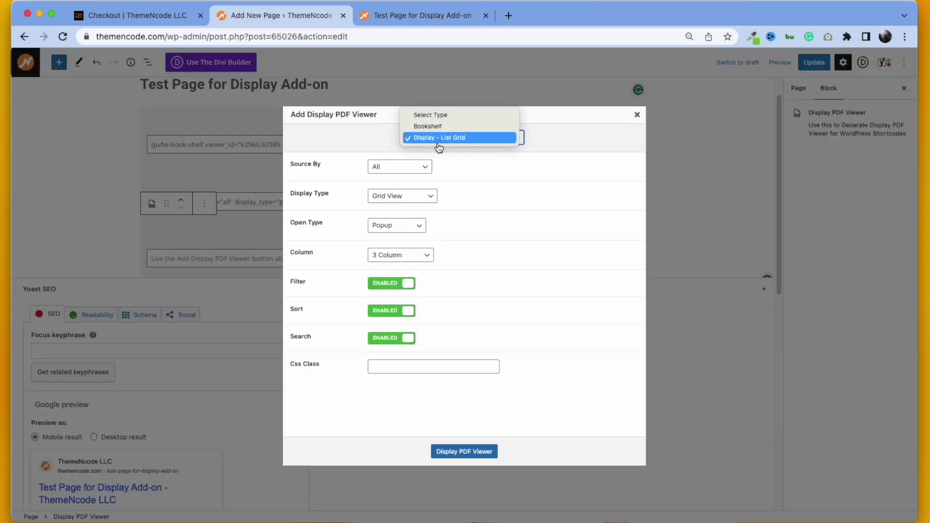
left_click(455, 139)
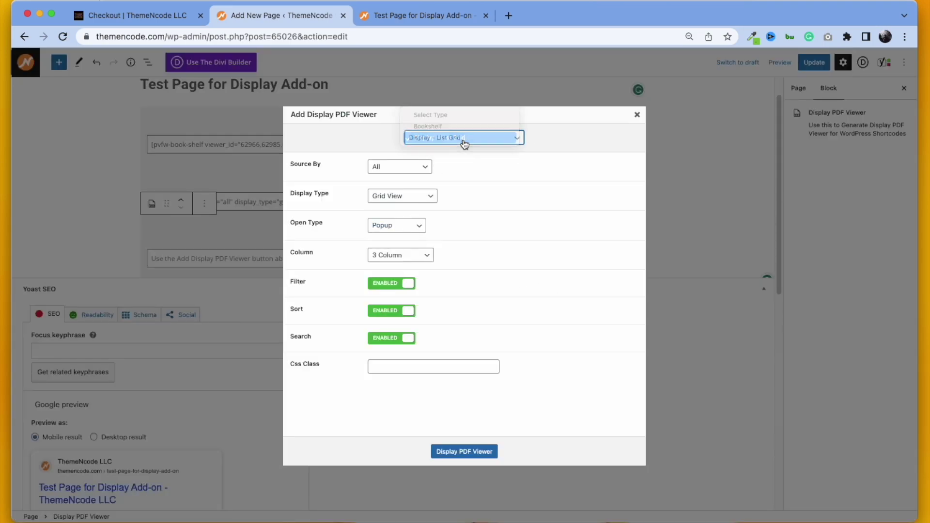
left_click(419, 201)
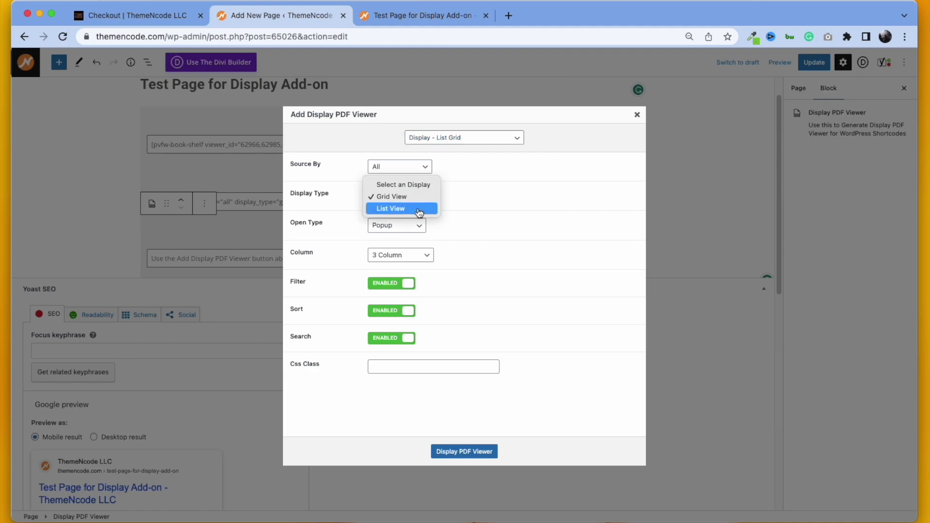
left_click(419, 210)
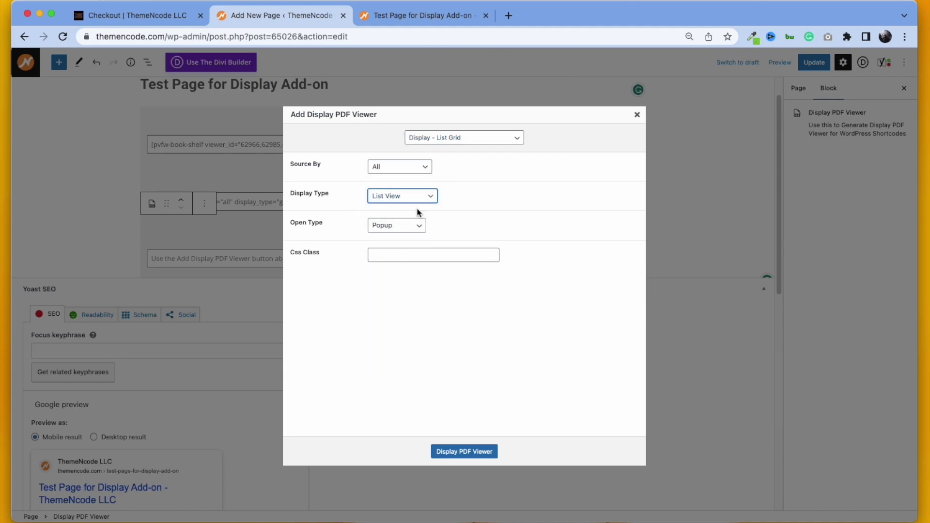
left_click(394, 170)
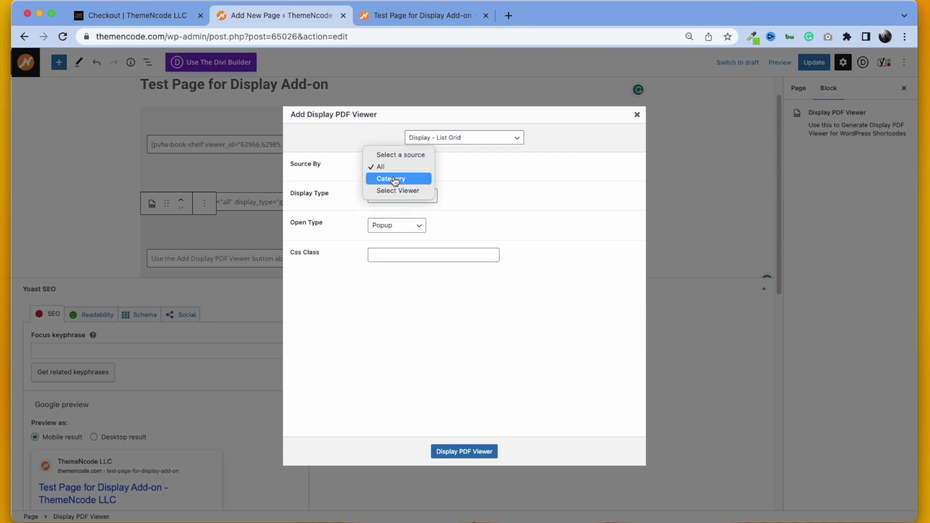
left_click(425, 168)
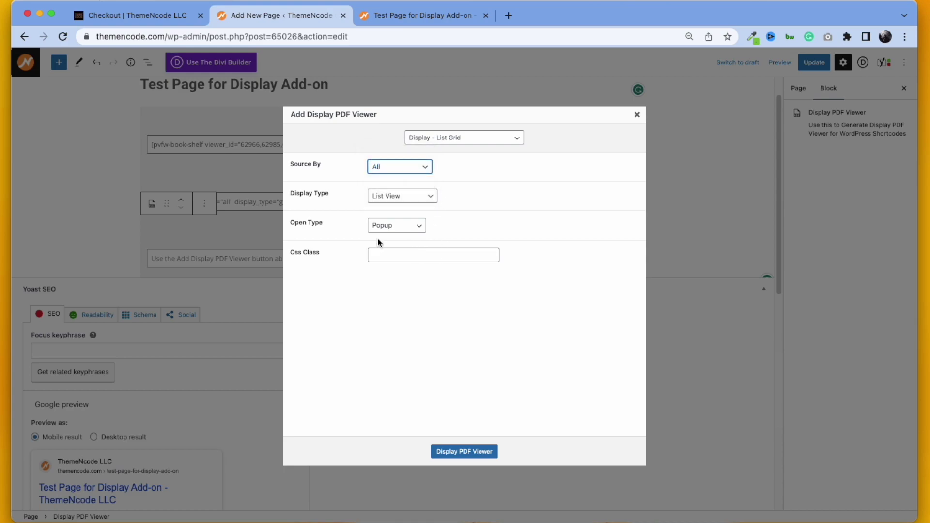
left_click(466, 453)
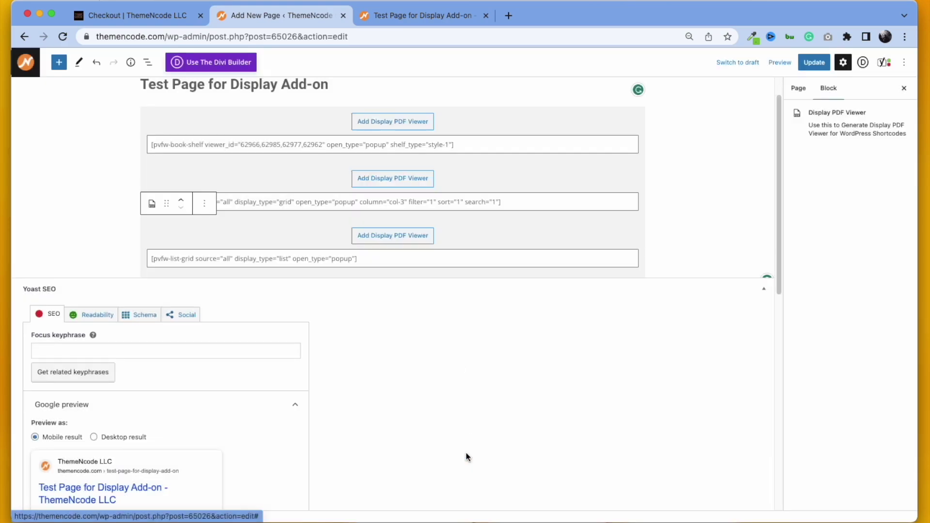
- Delete the old grid shortcode block, update the page and preview it in a new tab
left_click(326, 185)
left_click(204, 146)
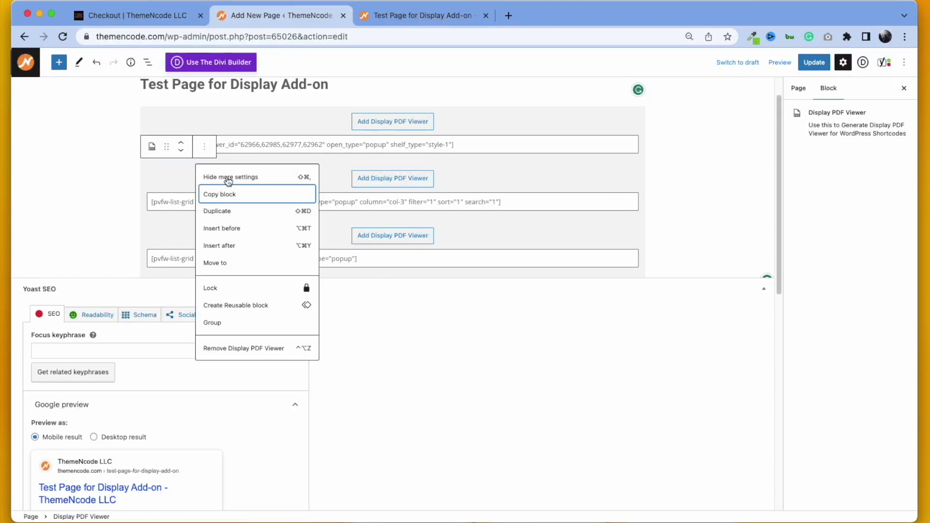
left_click(258, 348)
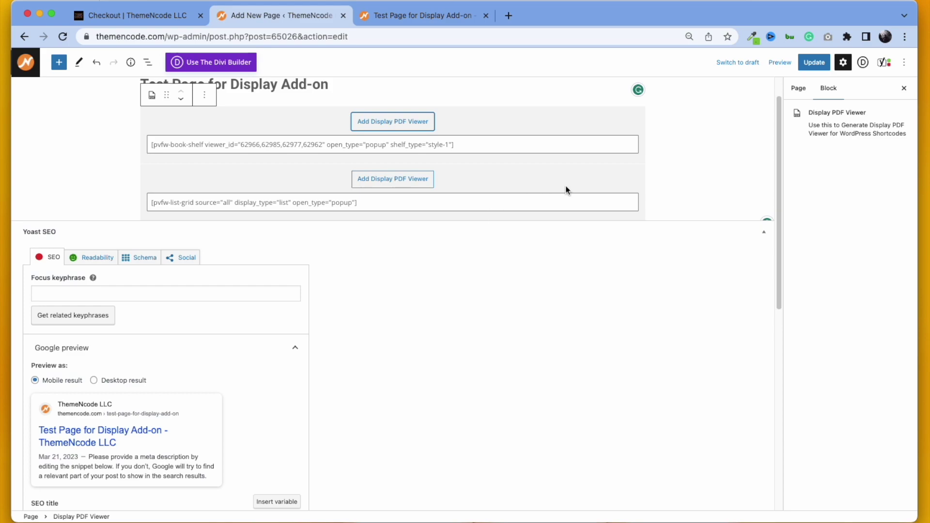
left_click(803, 66)
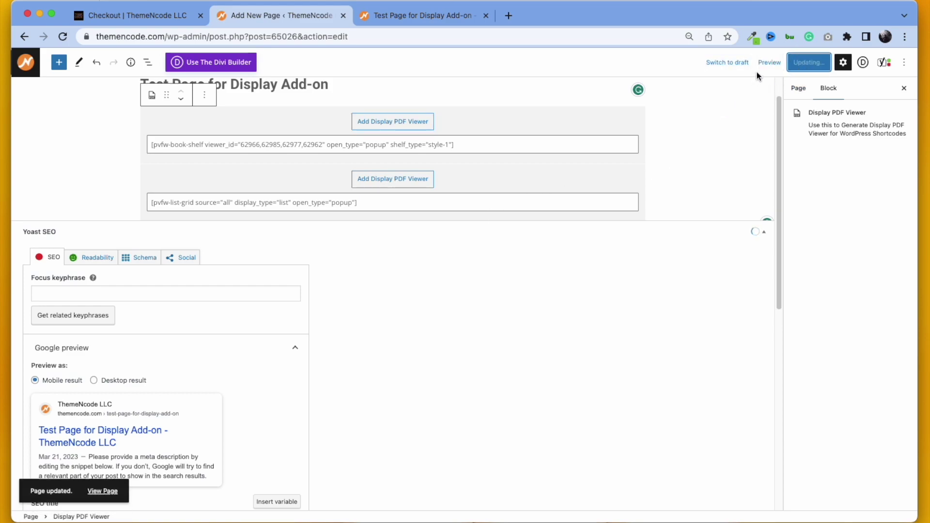
left_click(770, 62)
left_click(731, 146)
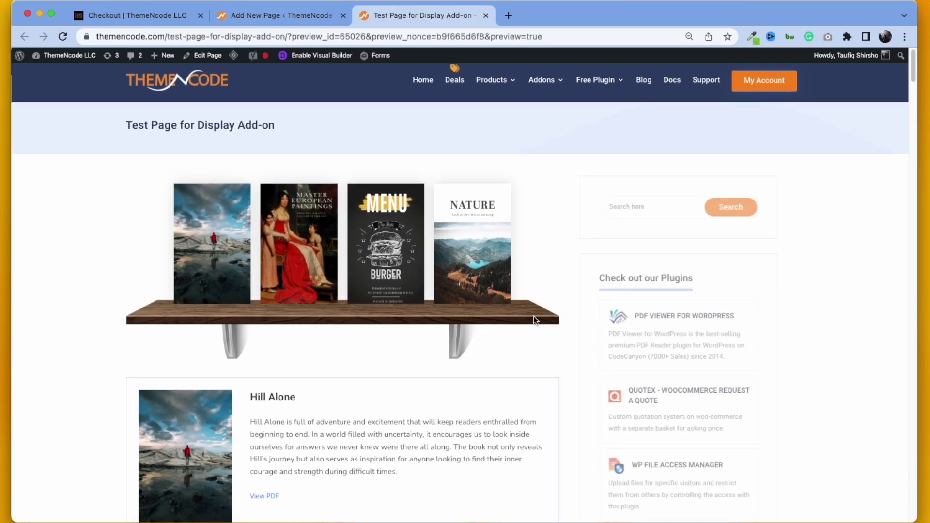
- Scroll through the preview's bookshelf and list entries such as Hill Alone and Rappsody
scroll(530, 320, "down", 5)
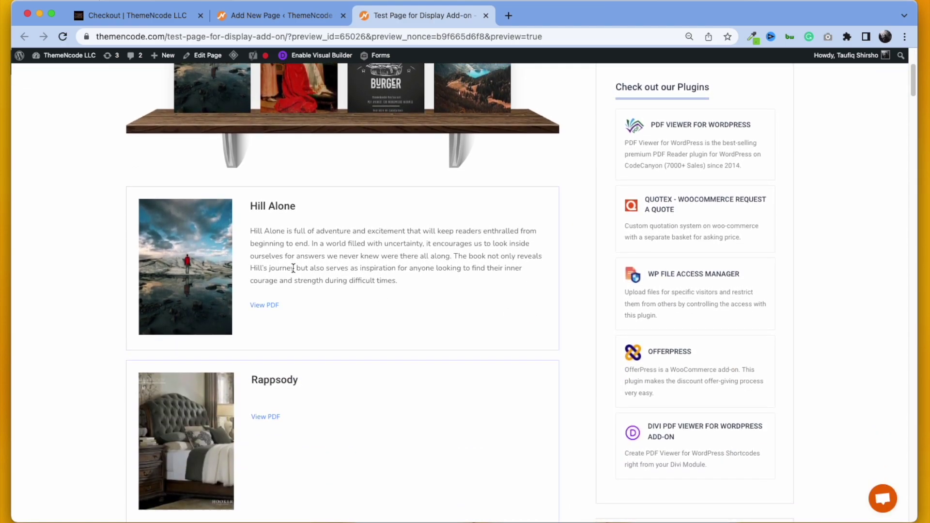
scroll(293, 268, "down", 4)
scroll(233, 264, "down", 4)
scroll(231, 264, "down", 2)
scroll(231, 265, "up", 5)
scroll(231, 267, "up", 4)
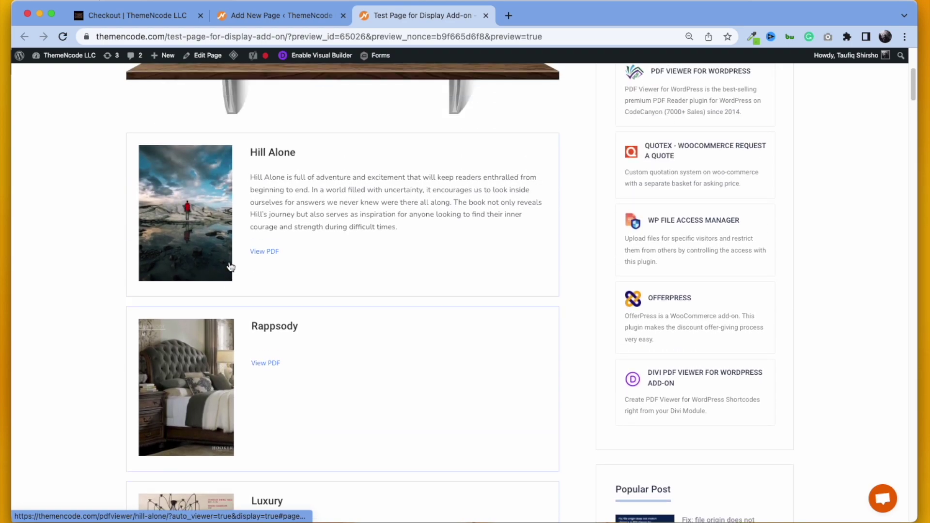
scroll(231, 266, "up", 1)
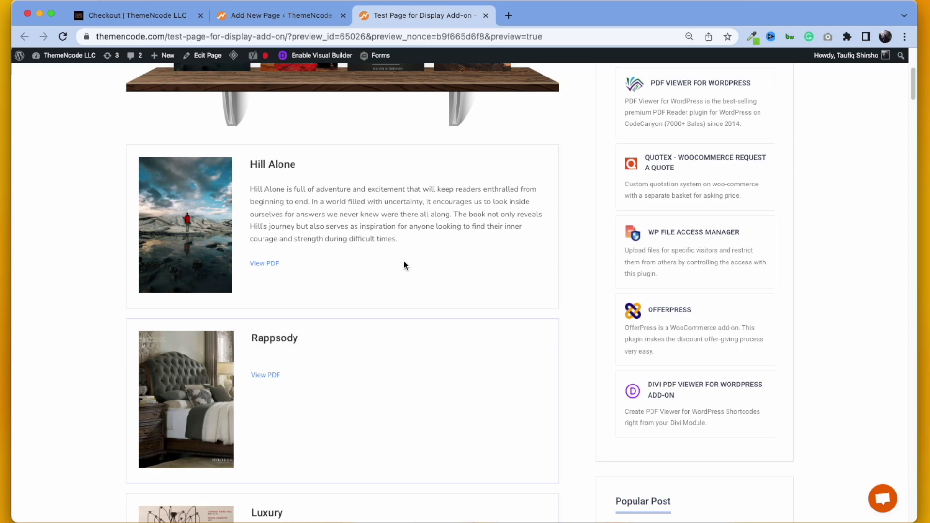
scroll(403, 266, "up", 5)
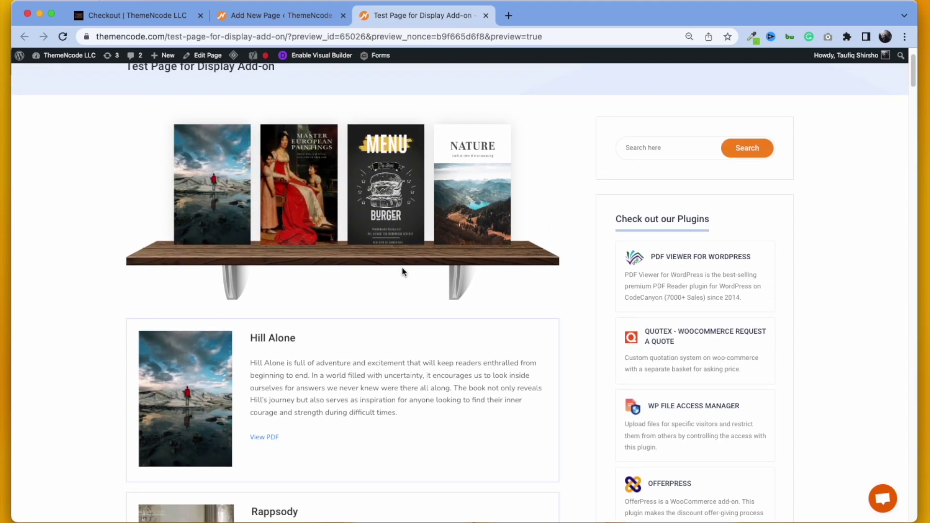